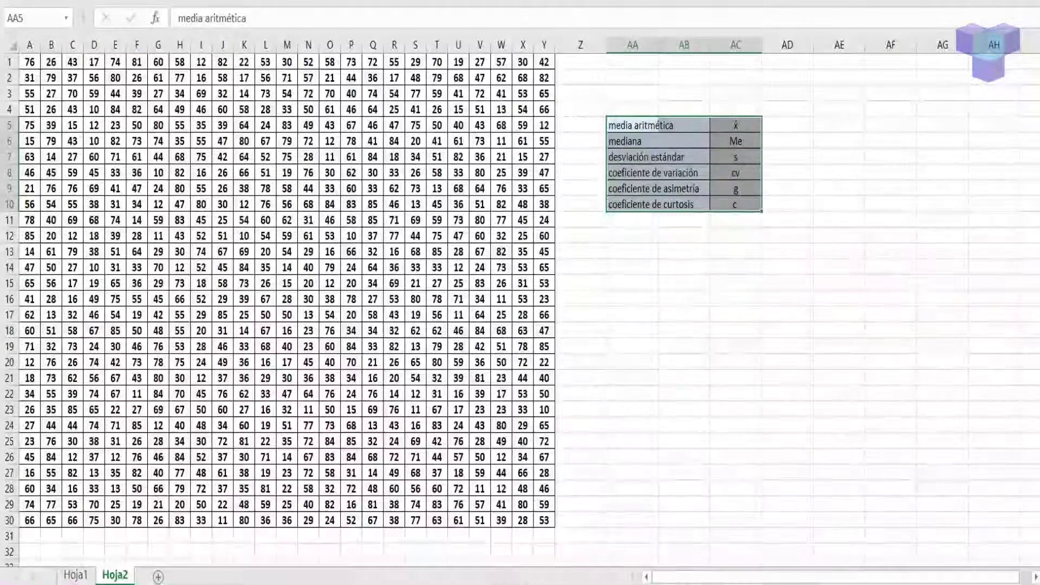
- Note the data table's first cell reference, A1, in cell AA3 above the statistics table
left_click(788, 125)
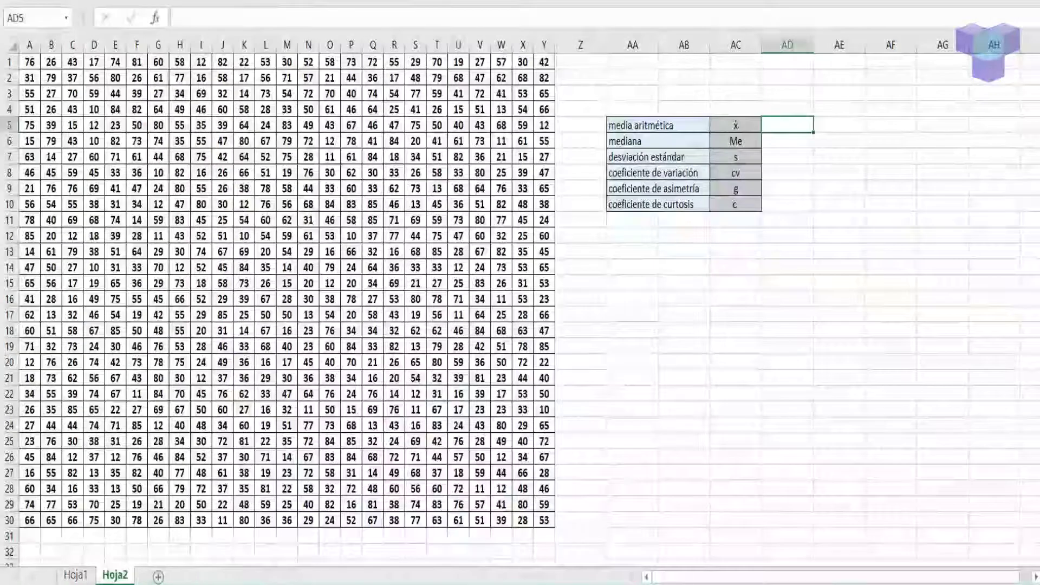
left_click(29, 61)
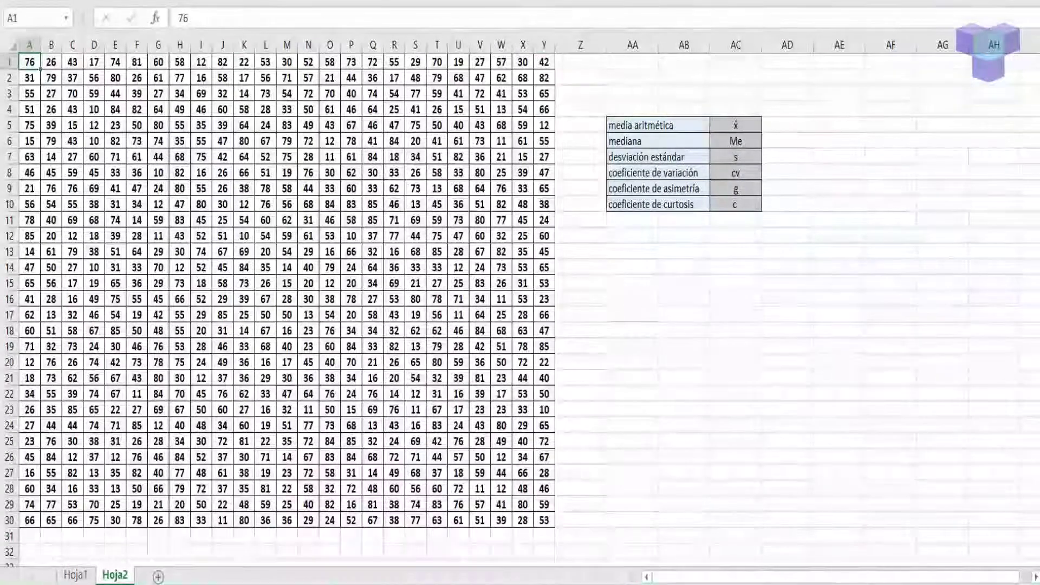
left_click(633, 93)
double_click(633, 93)
type("A1")
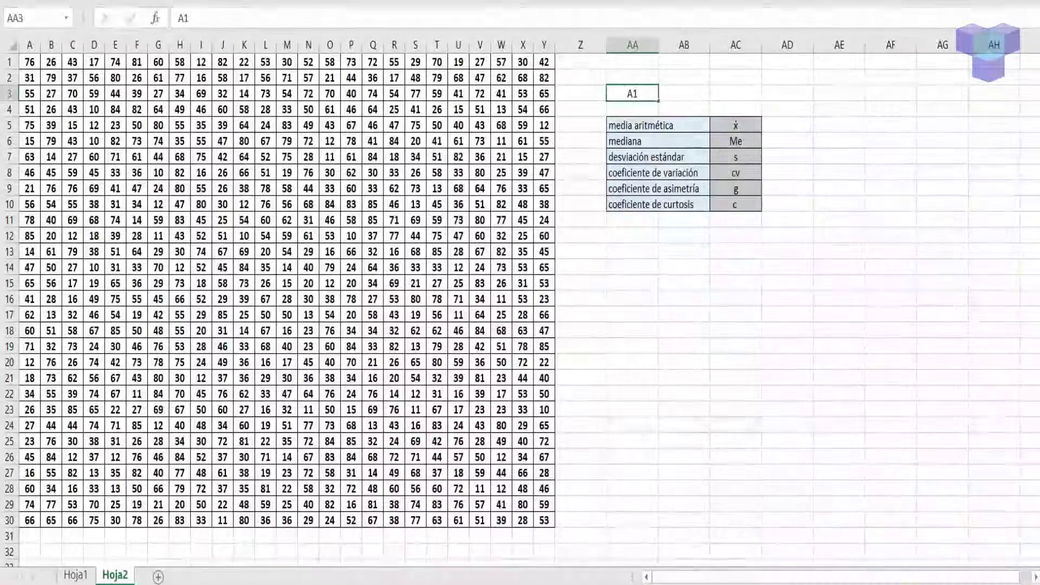
key("Tab")
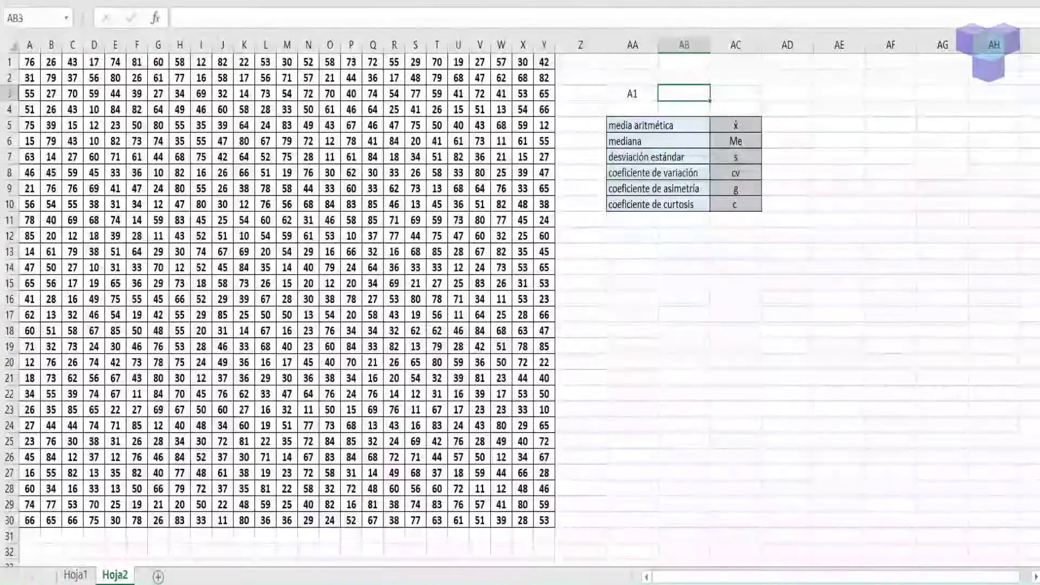
- Note the data table's last cell reference, Y30, in cell AB3
left_click(544, 520)
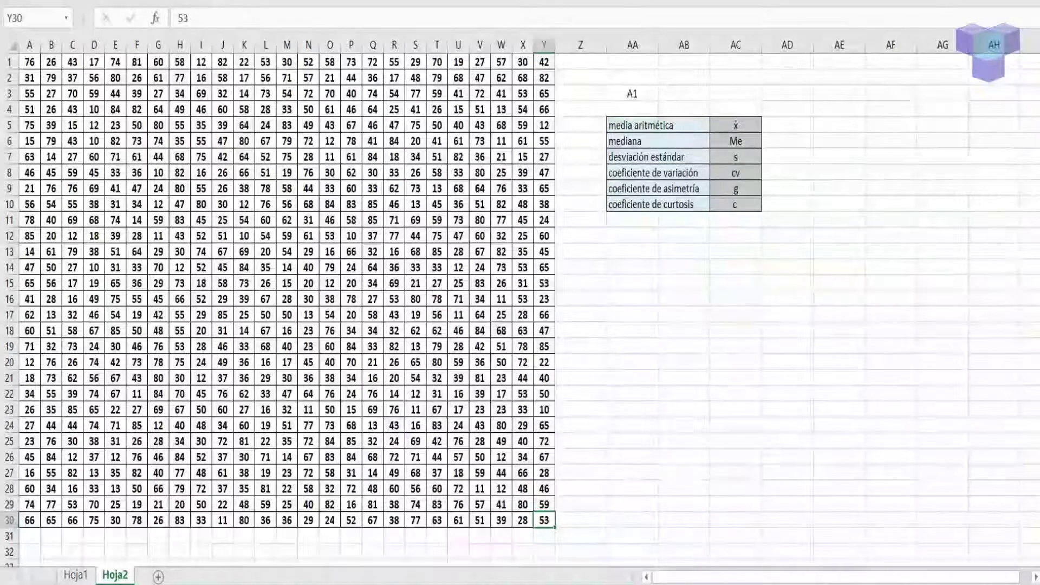
left_click(36, 17)
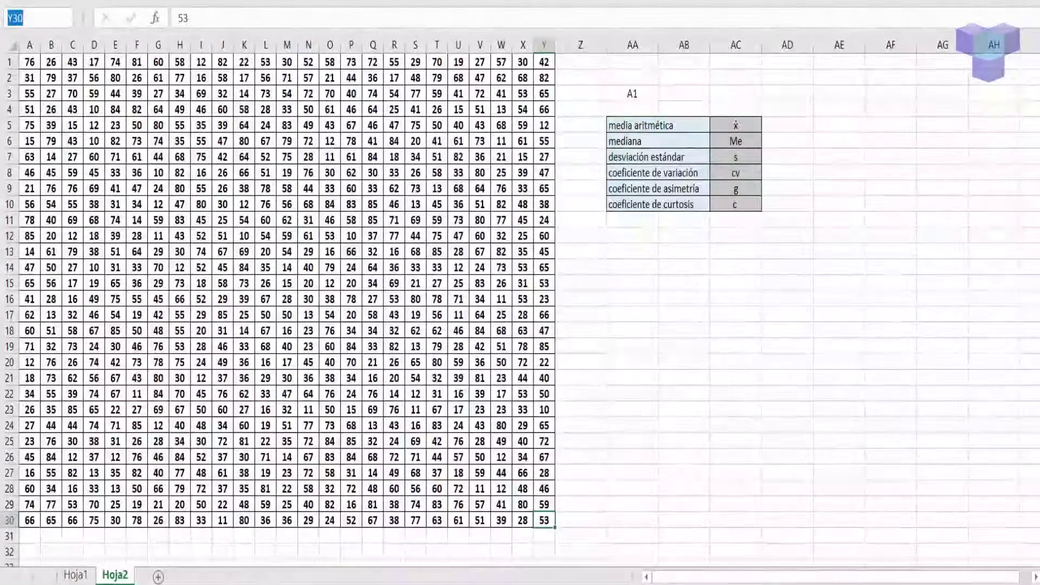
type("AB3")
key("Return")
type("Y30")
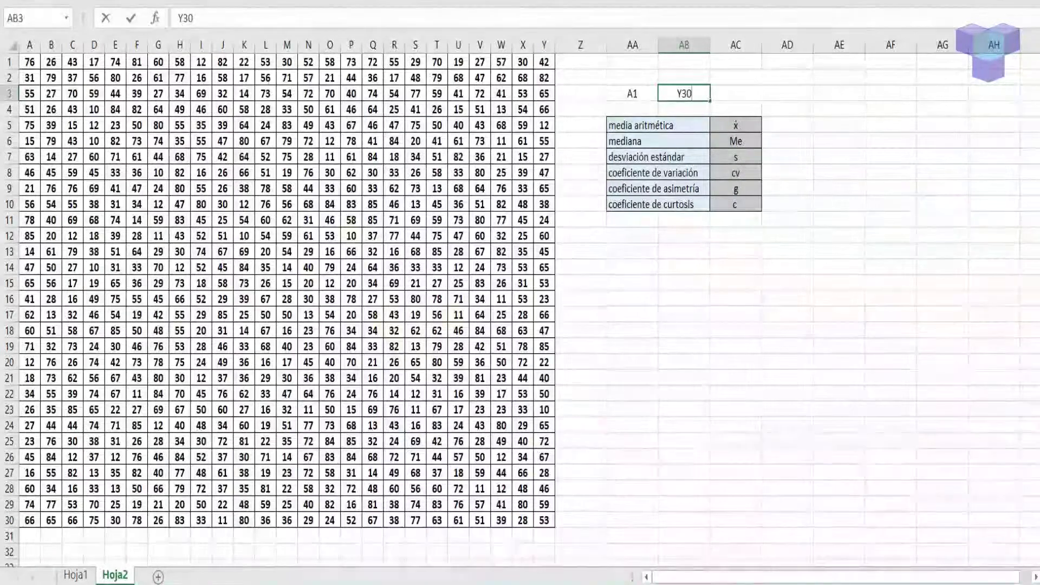
left_click(787, 109)
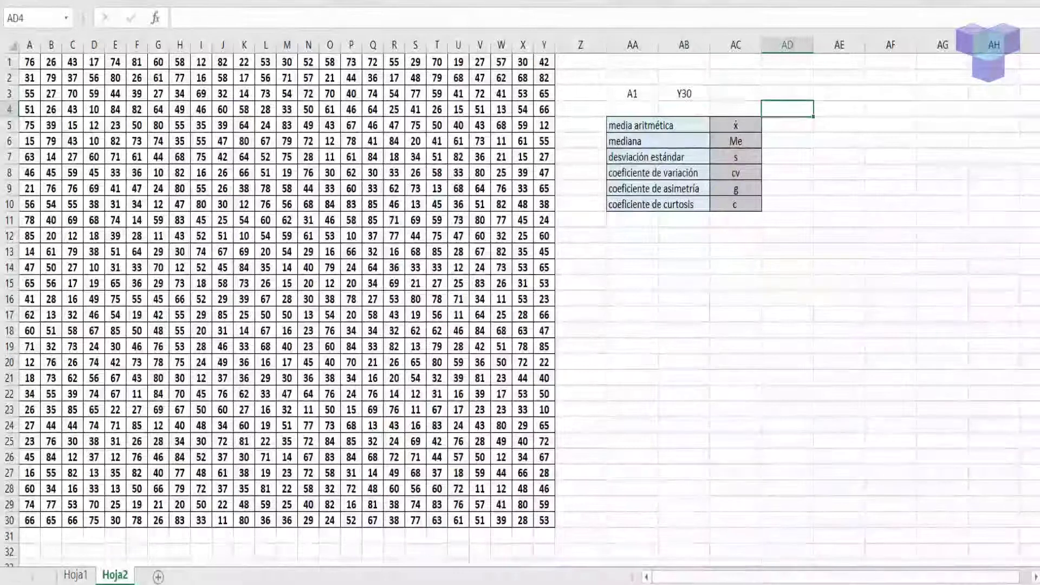
- Calculate the arithmetic mean of the data in cell AD5 with =PROMEDIO(A1:Y30)
left_click(787, 124)
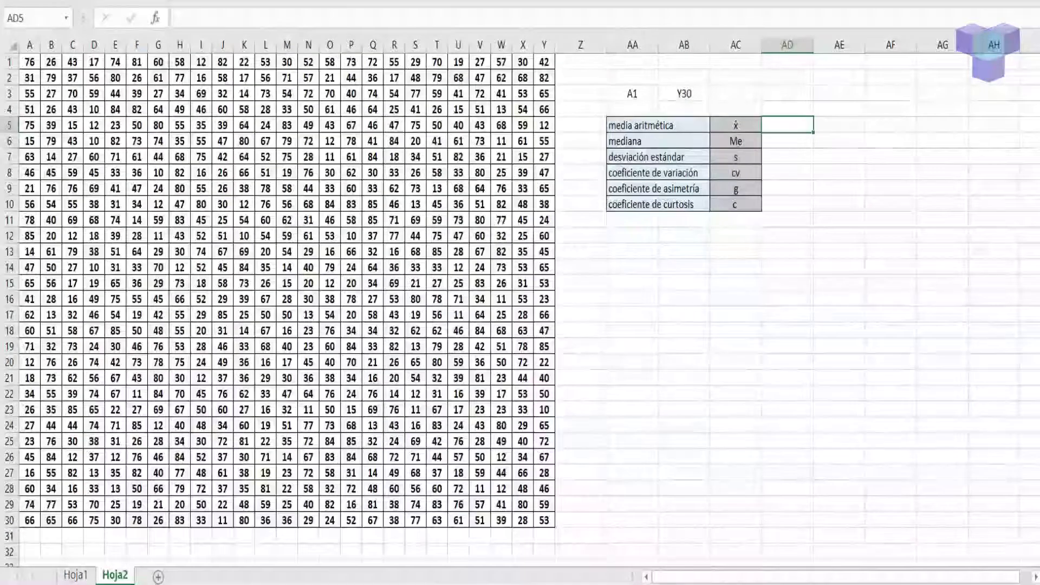
scroll(520, 304, "up", 10)
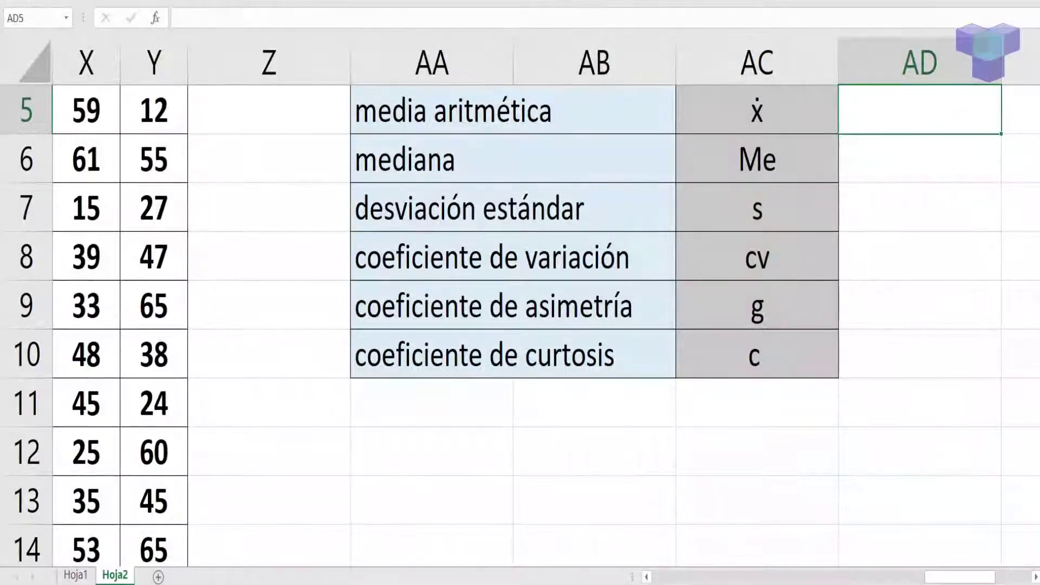
scroll(545, 311, "right", 2)
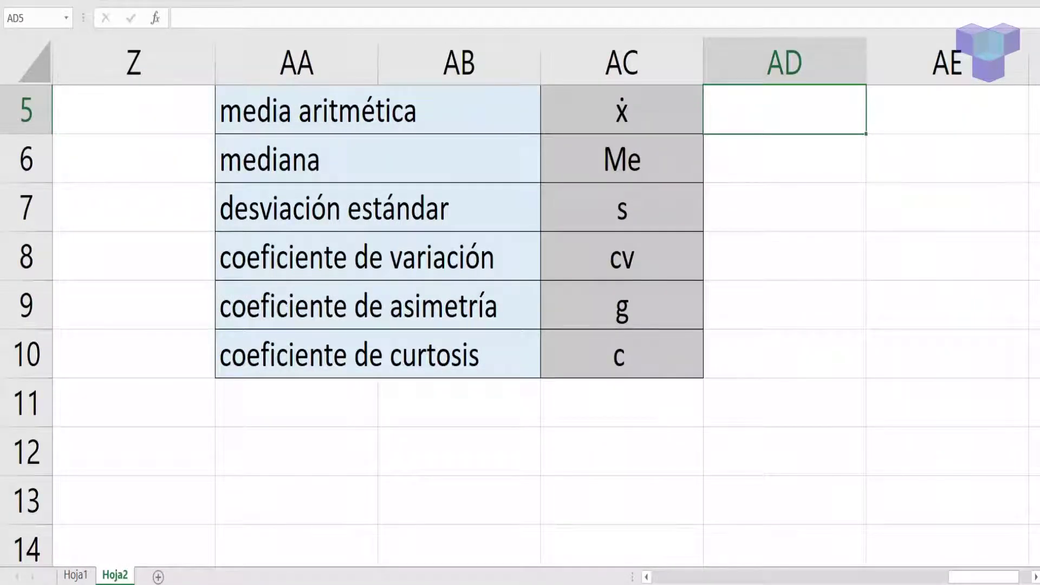
scroll(520, 304, "right", 1)
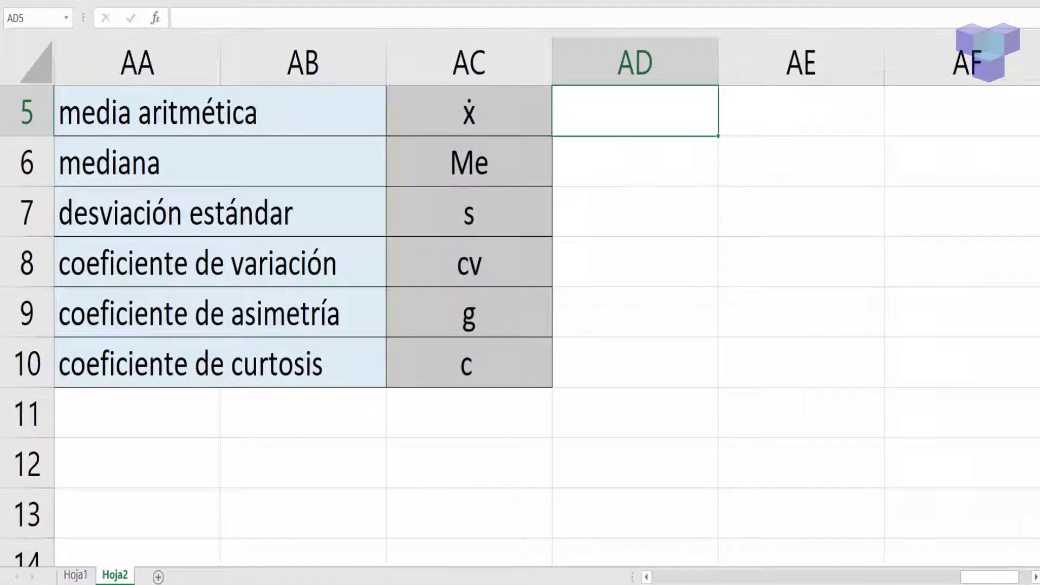
type("=PRO")
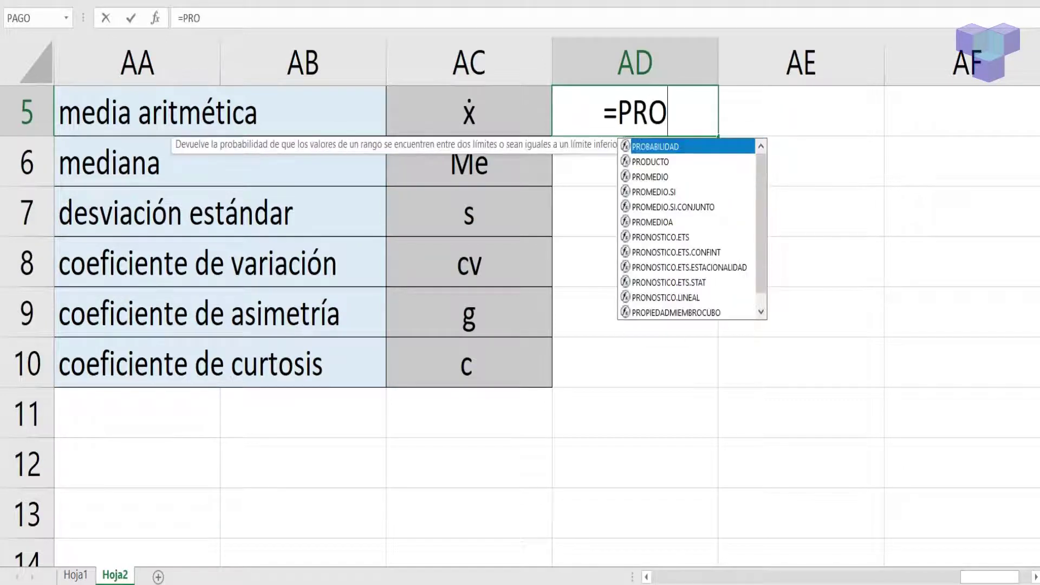
type("MEDIO")
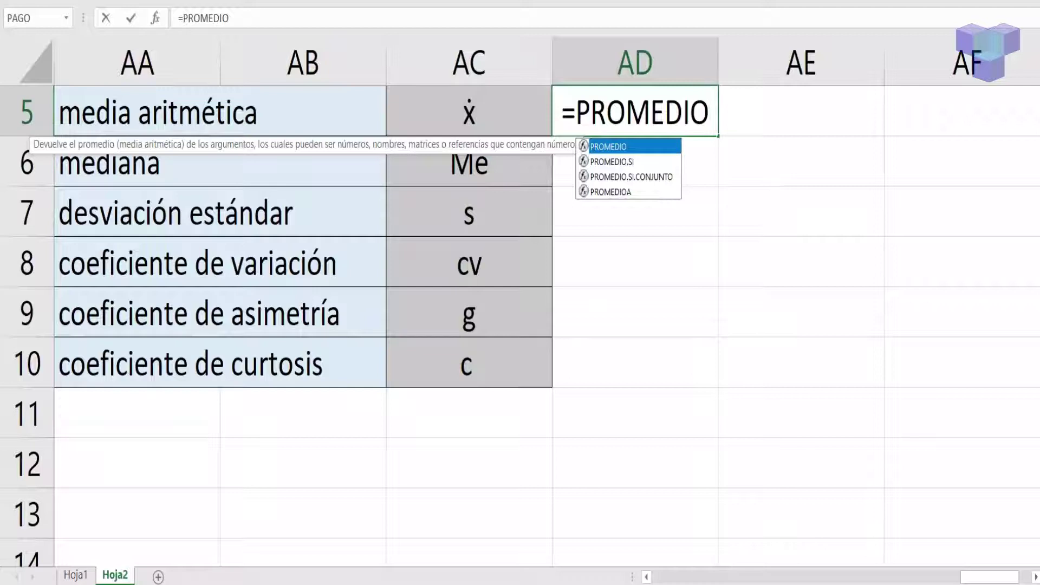
type("(")
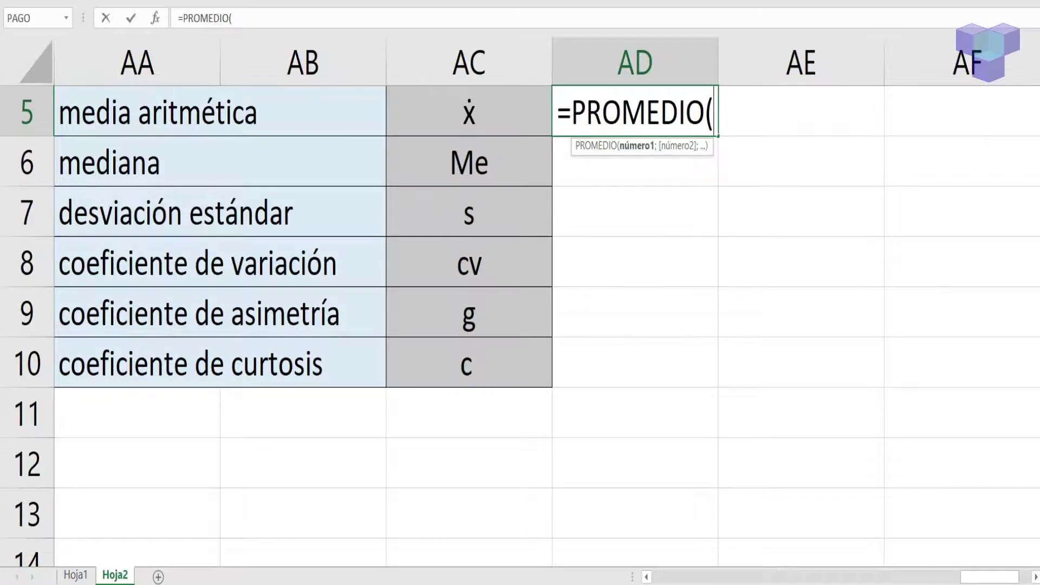
scroll(520, 325, "up", 1)
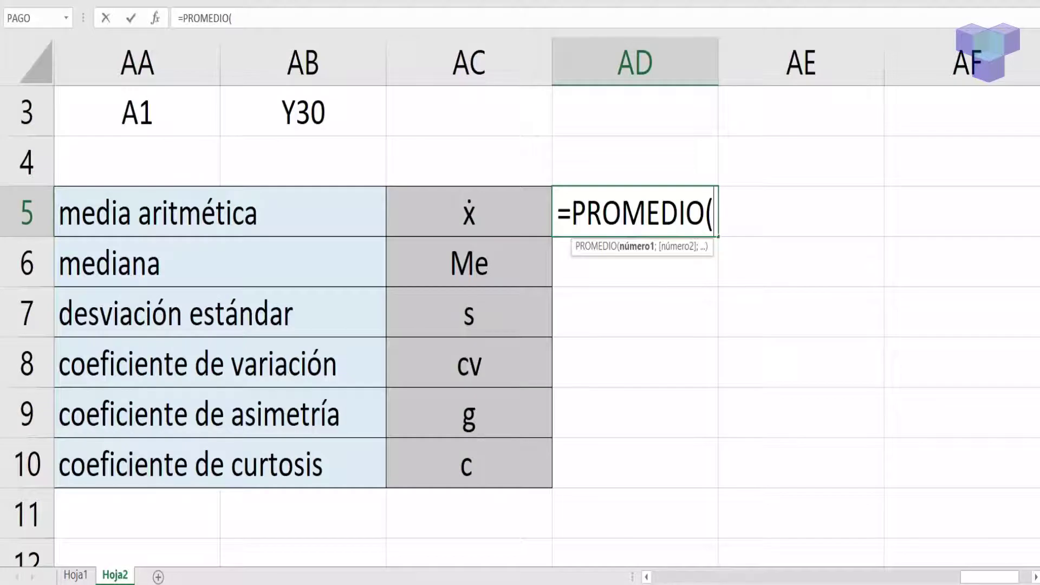
type("A1")
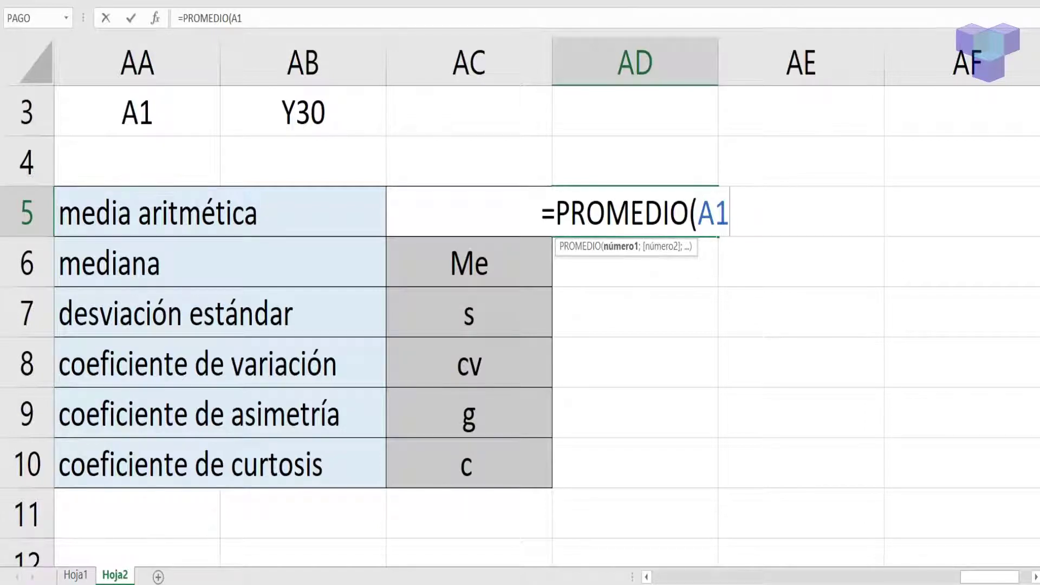
type(":")
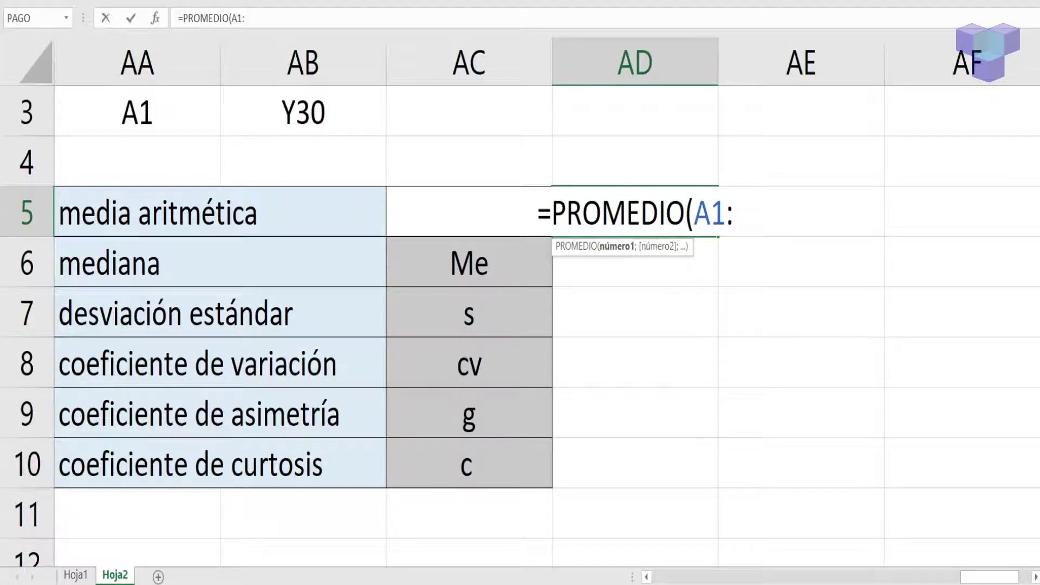
type("Y30)")
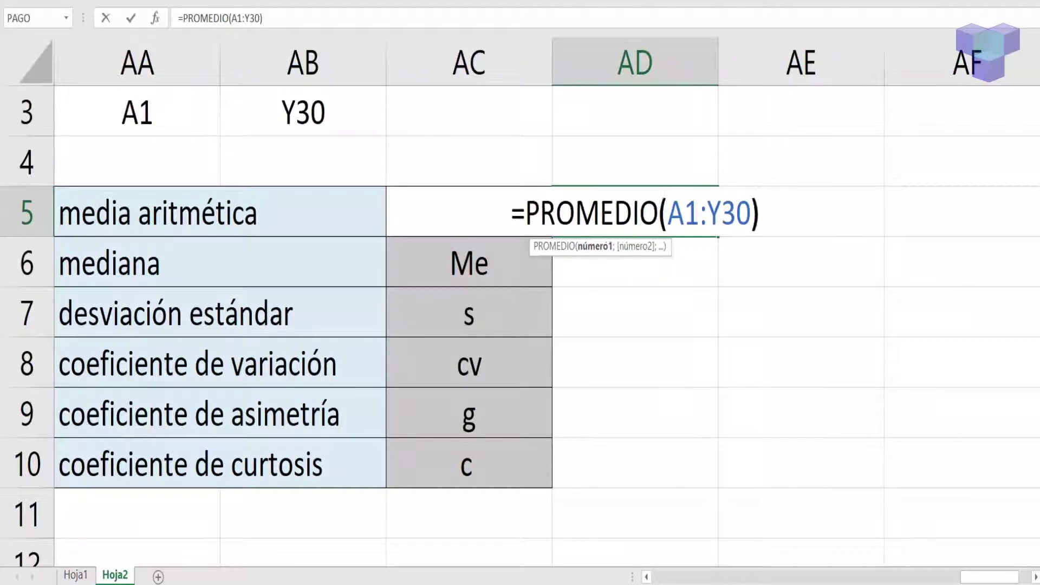
key("ctrl+Return")
key("Return")
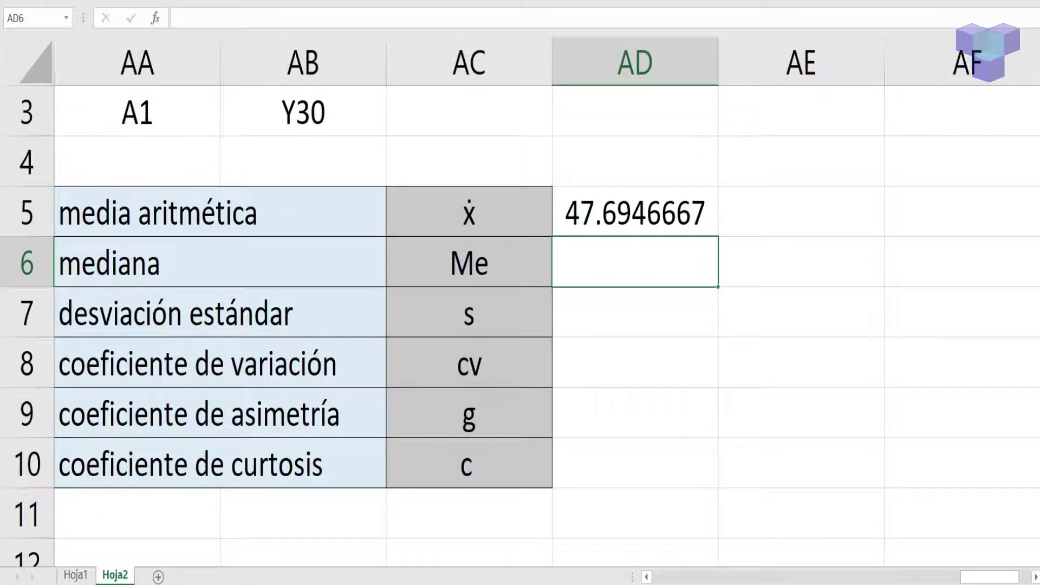
- Reduce the arithmetic mean in AD5 to two displayed decimal places
left_click(635, 212)
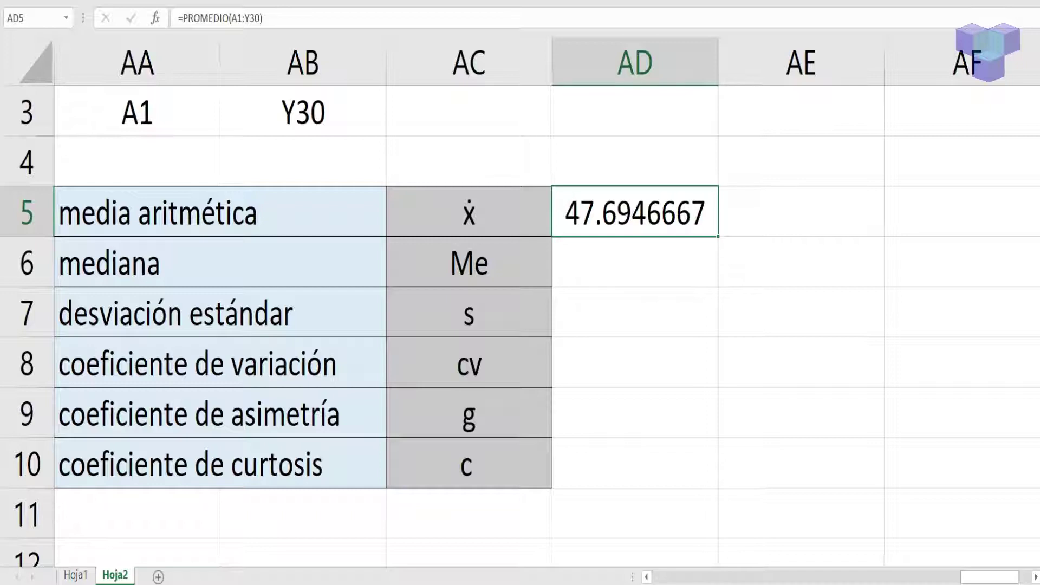
key("alt+h")
key("9")
key("alt+h")
key("9")
key("alt+h")
key("9")
key("alt+h")
key("9")
key("alt+h")
key("9")
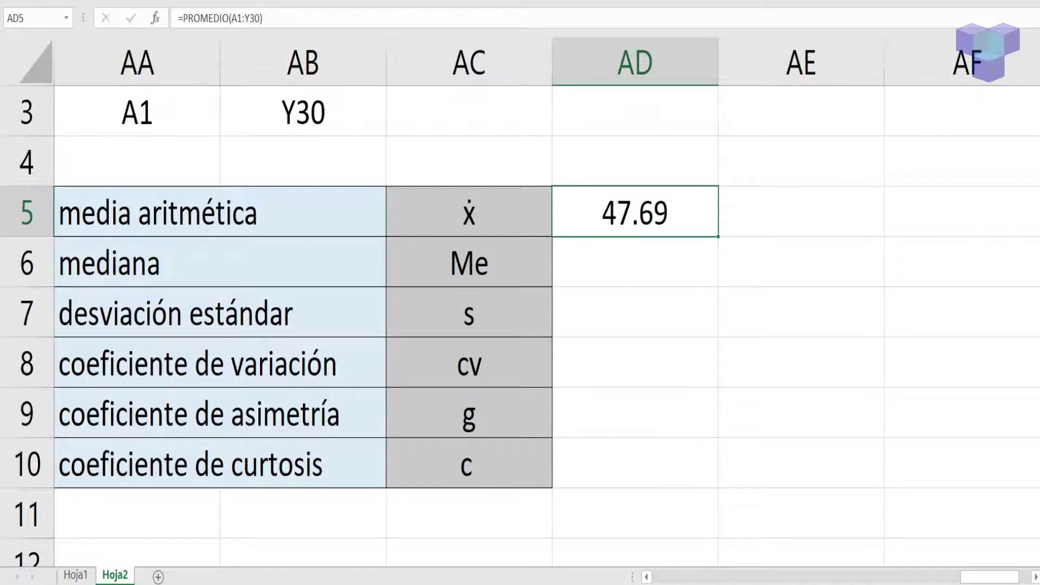
- Restore the arithmetic mean in AD5 to seven displayed decimal places
key("alt+h")
key("0")
key("alt+h")
key("0")
key("alt+h")
key("0")
key("alt+h")
key("0")
key("alt+h")
key("0")
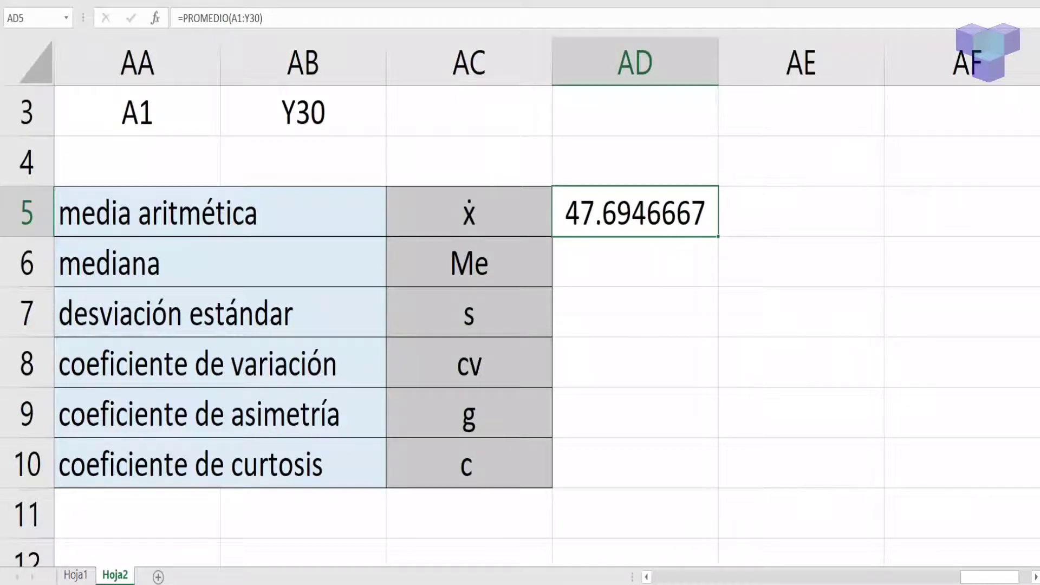
- Calculate the median of the data in cell AD6 with =MEDIANA(A1:Y30)
key("Down")
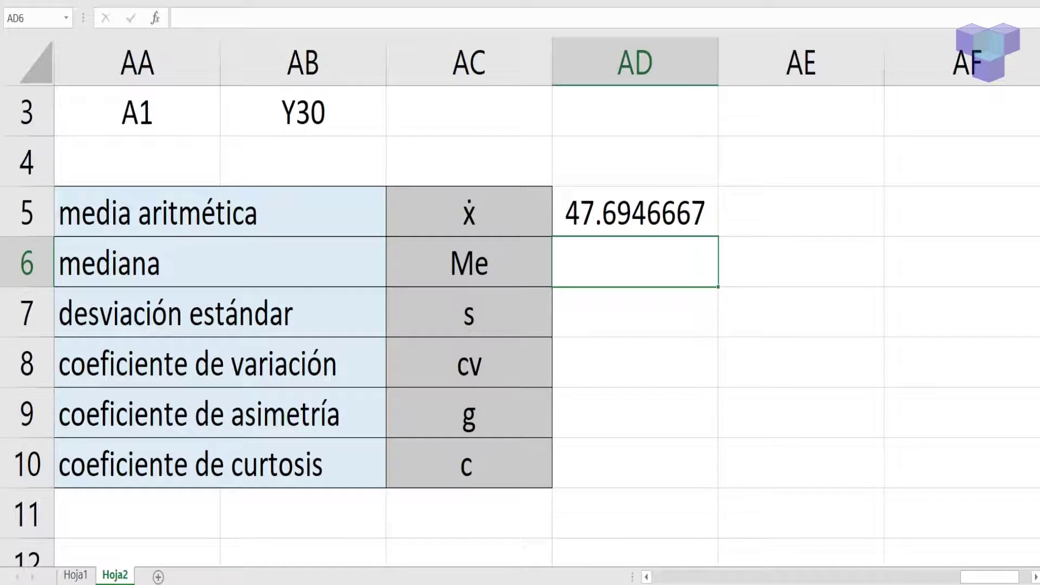
type("=M")
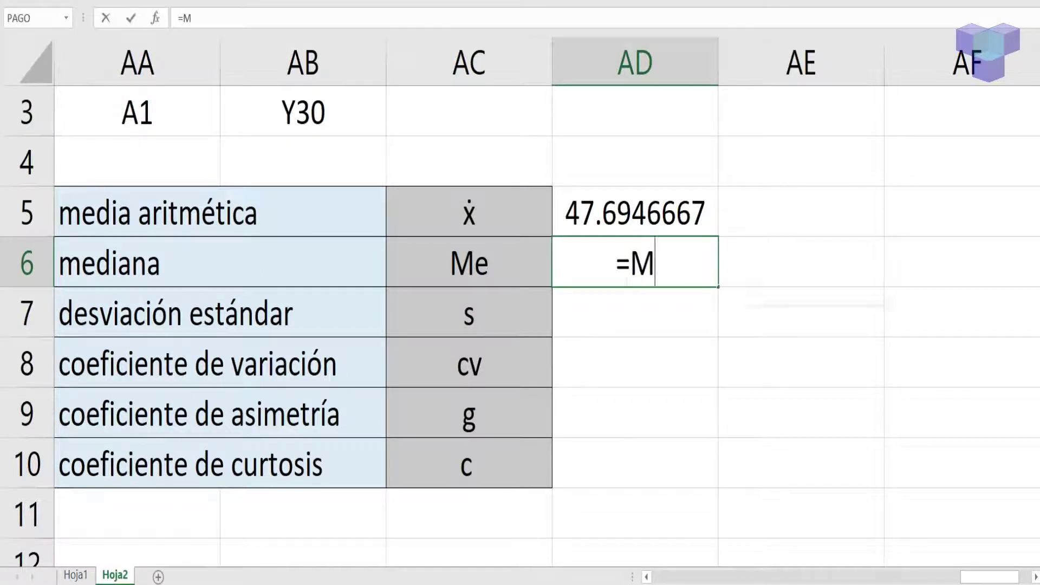
type("EDIANA")
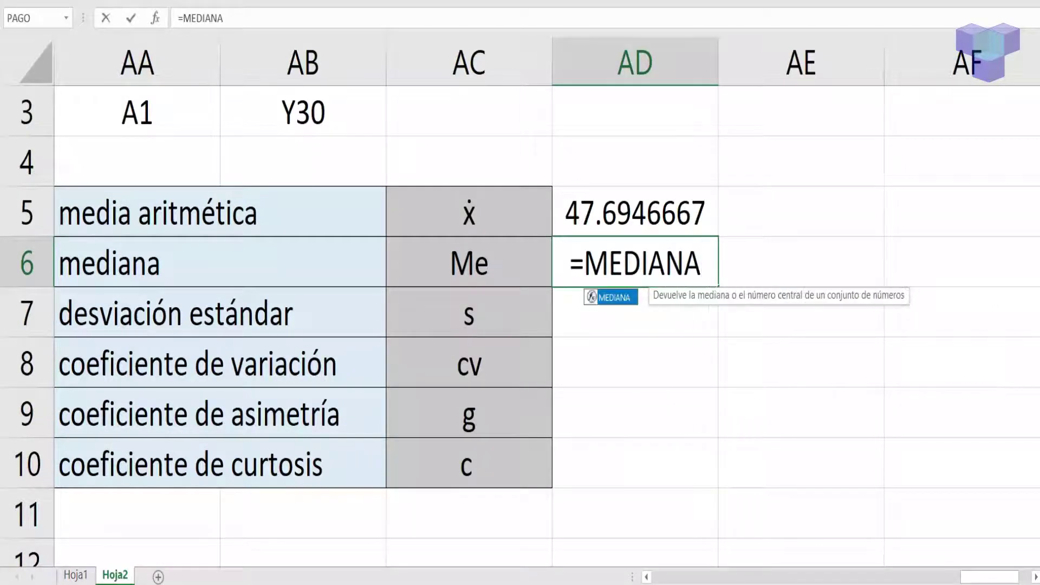
type("(")
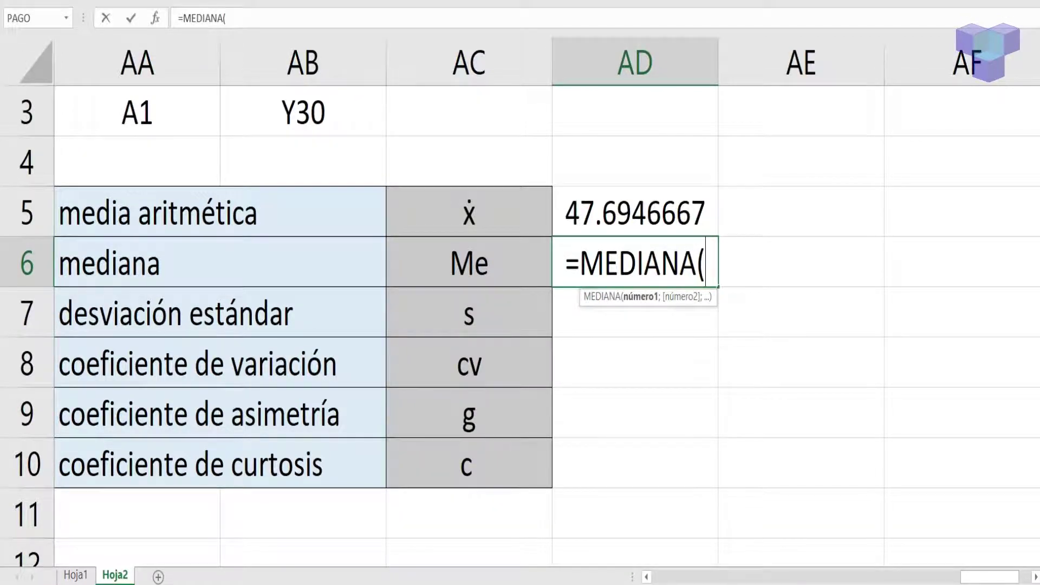
type("A1")
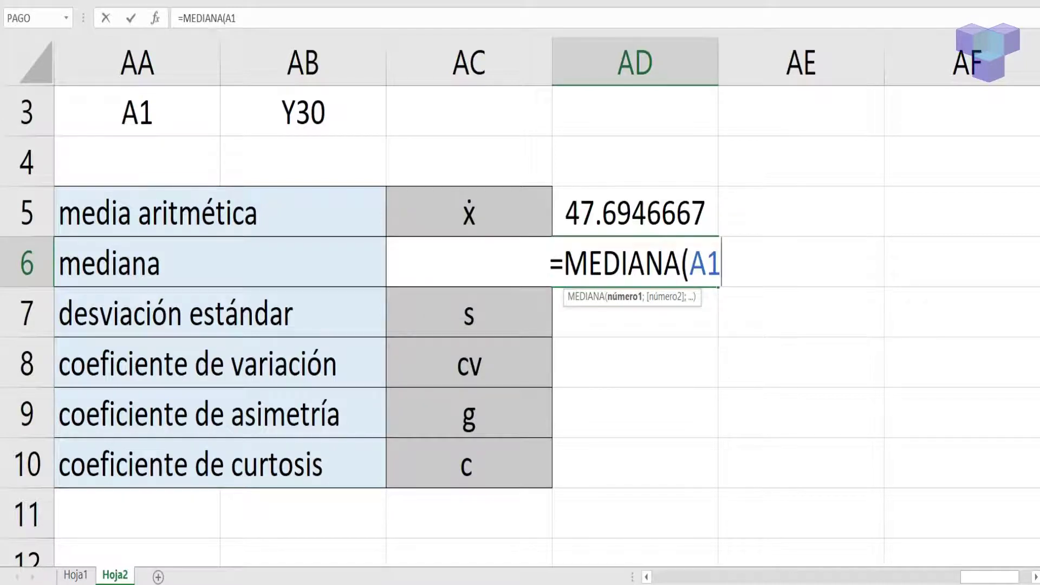
type(":")
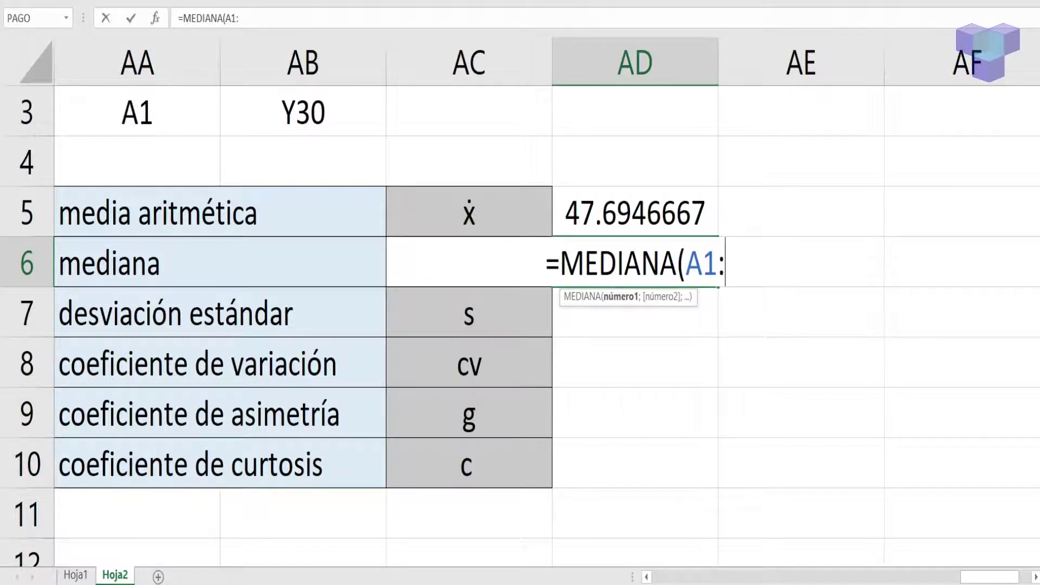
type("Y30)")
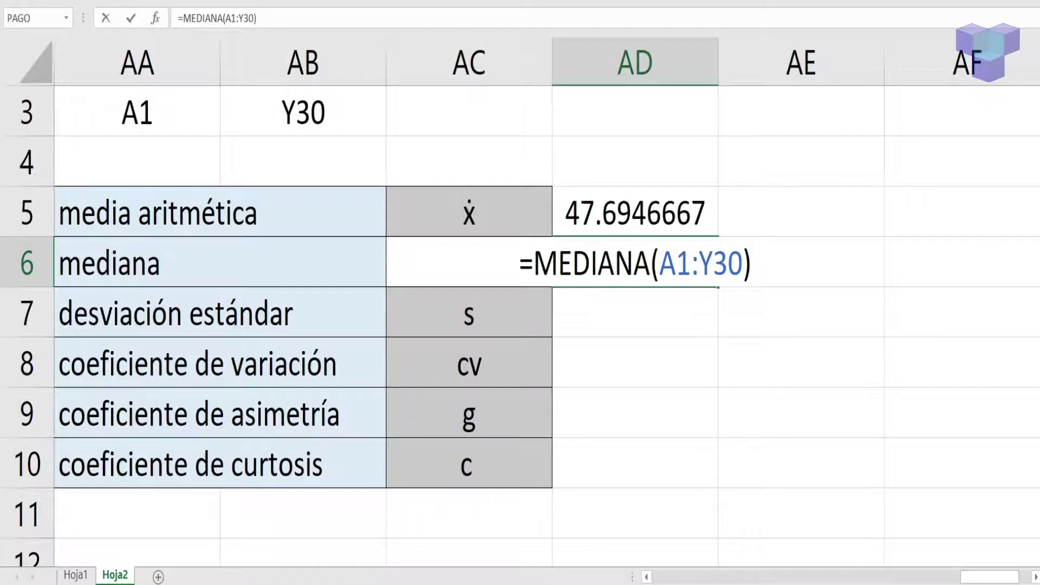
key("Return")
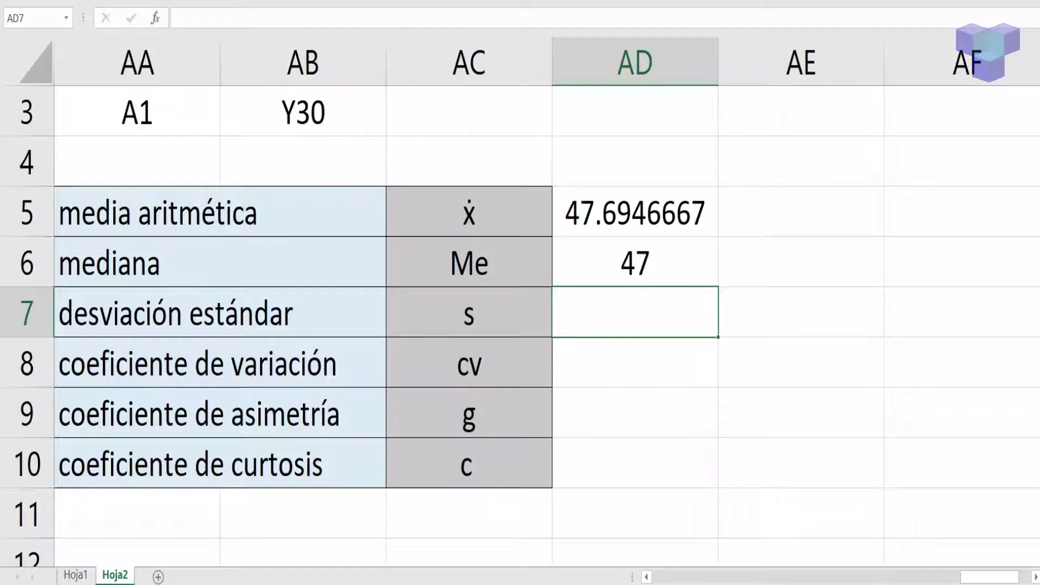
- Calculate the sample standard deviation of the data in cell AD7 with =DESVESTA(A1:Y30)
type("=DES")
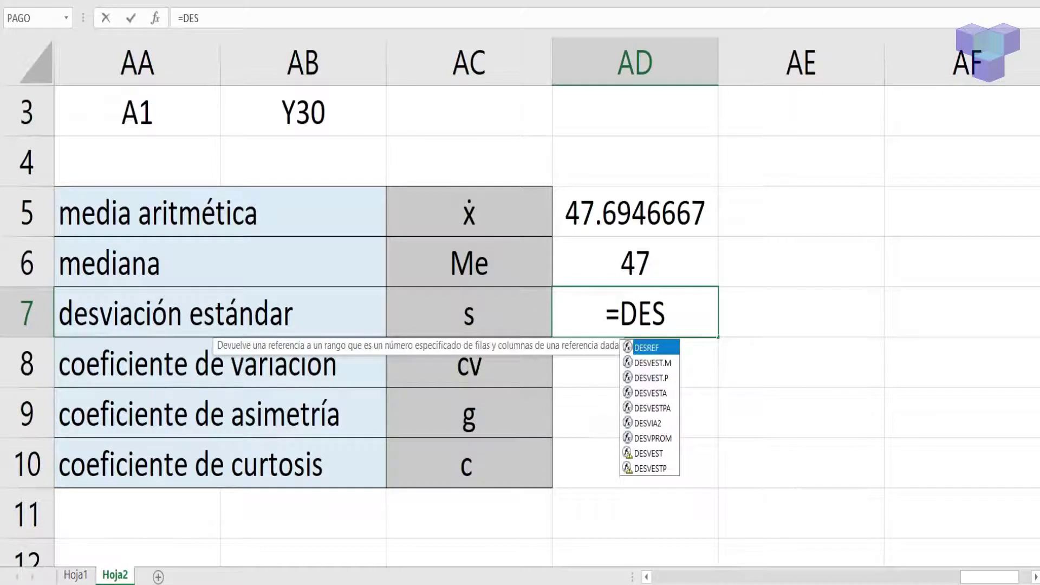
type("V")
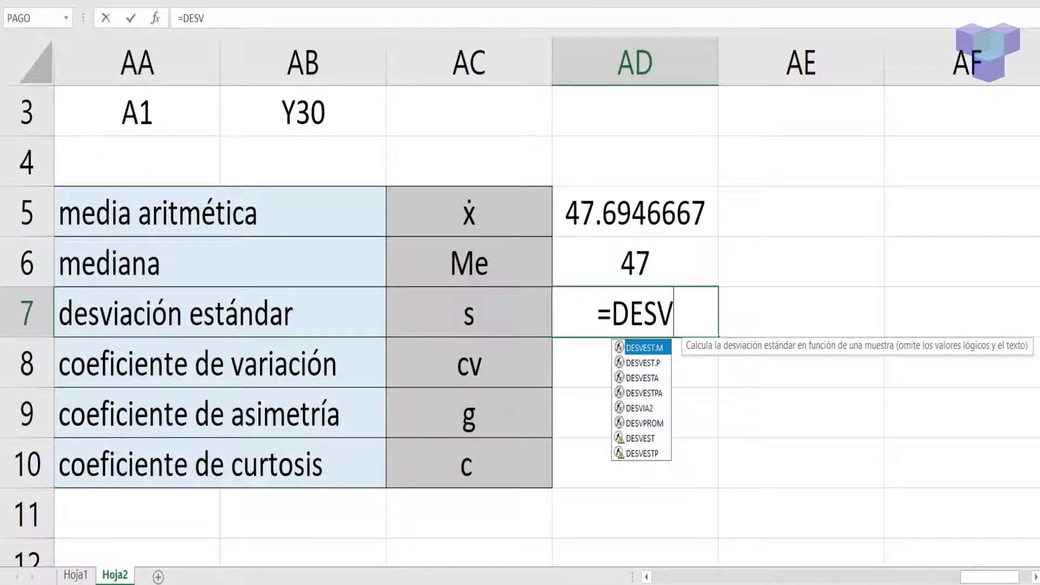
key("Down")
key("Down")
key("Tab")
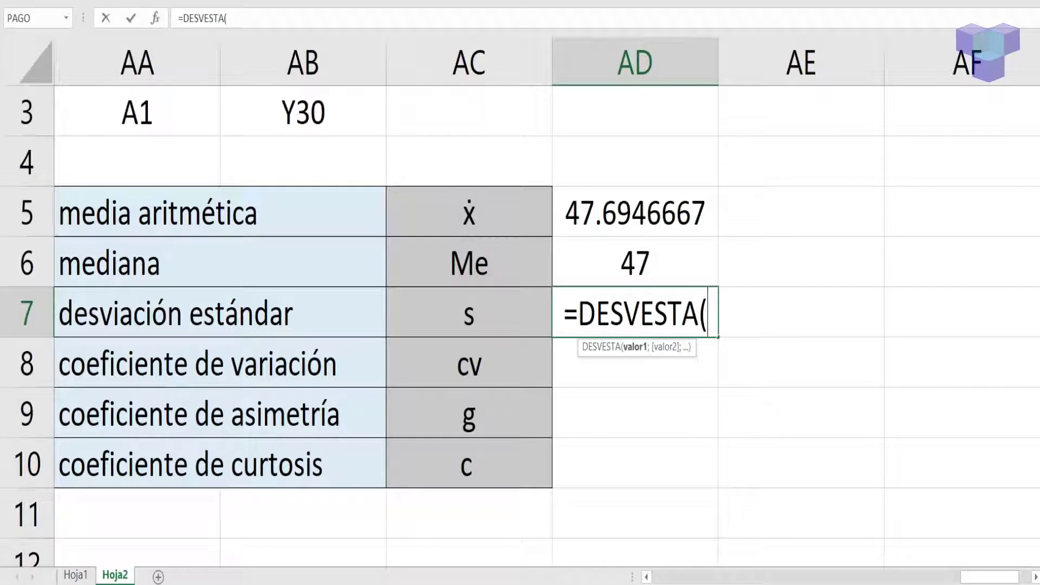
type("A1")
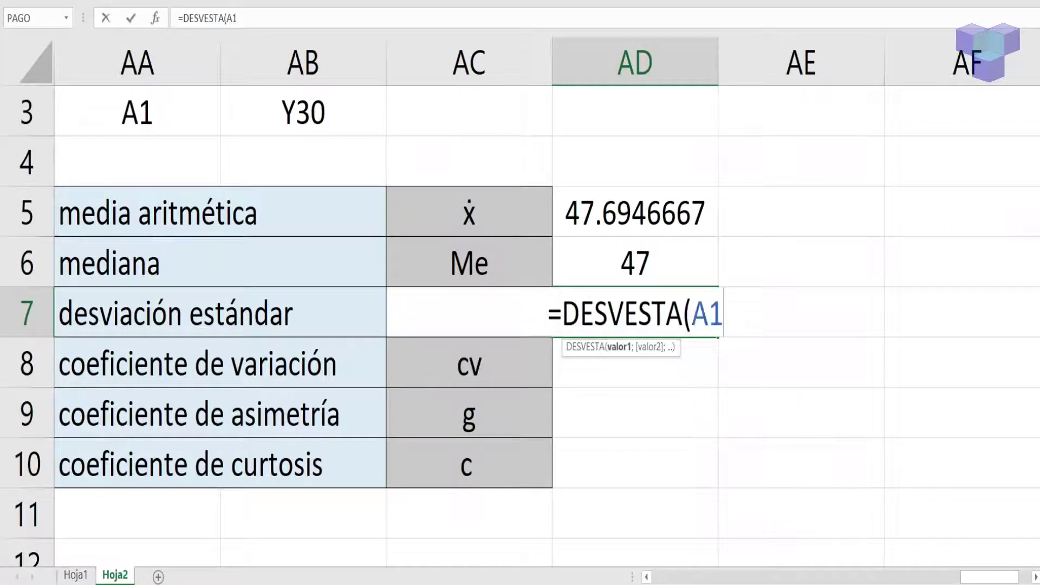
type(":Y30")
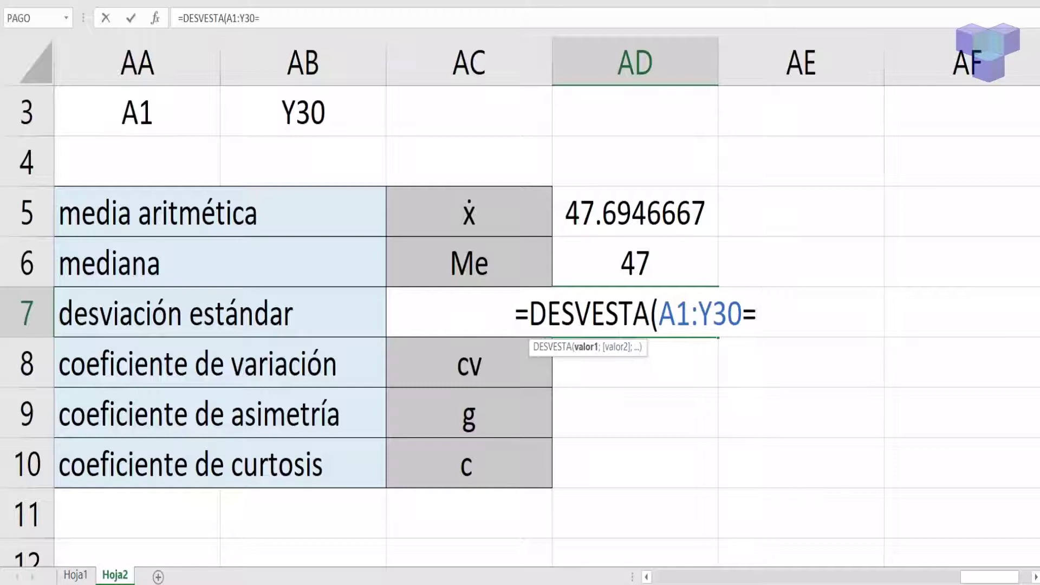
type(")")
key("Return")
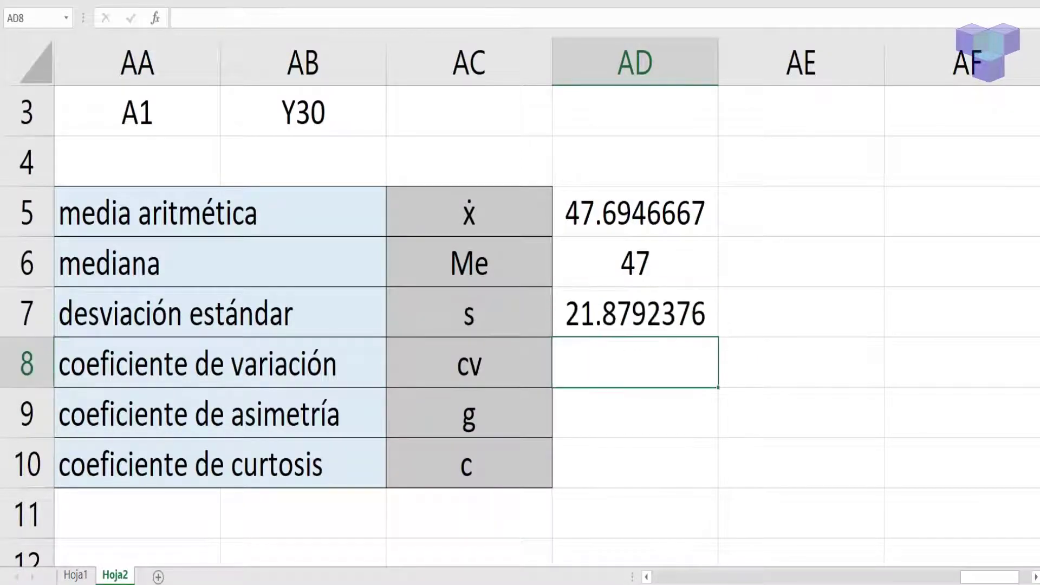
- Calculate the population standard deviation of the data in cell AE7 with =DESVESTPA(A1:Y30)
left_click(801, 312)
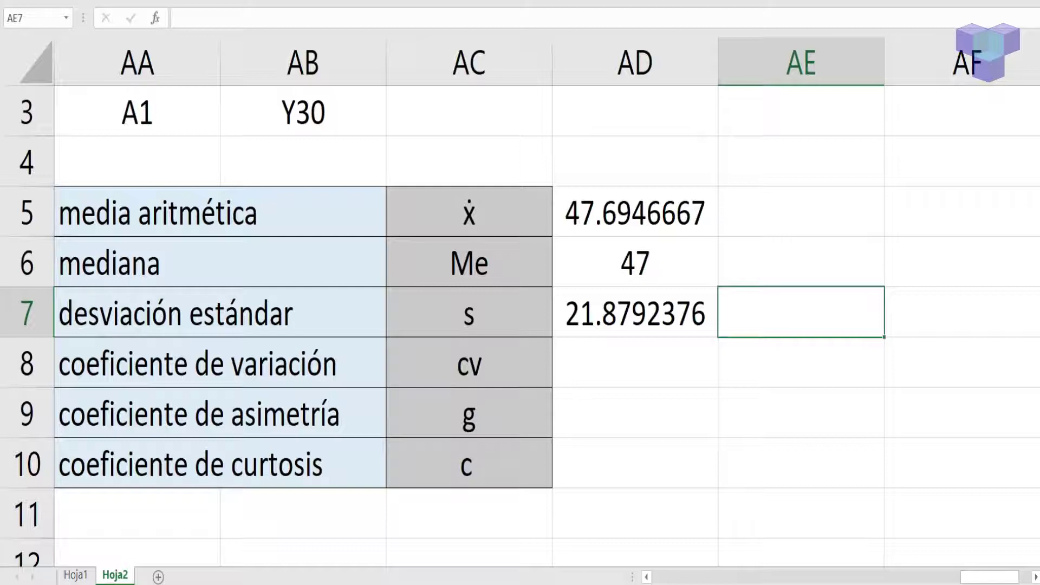
type("=DES")
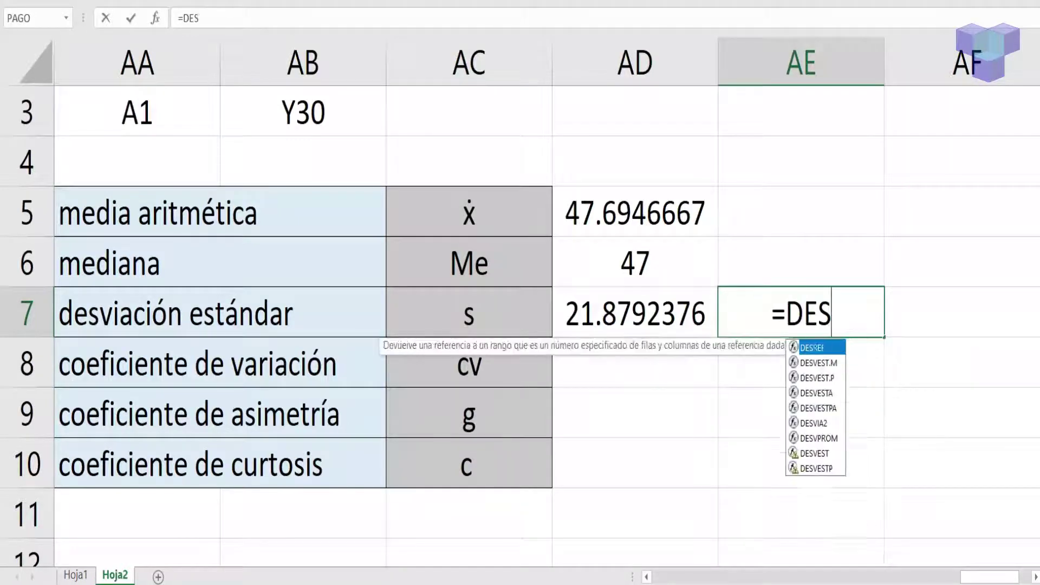
type("VE")
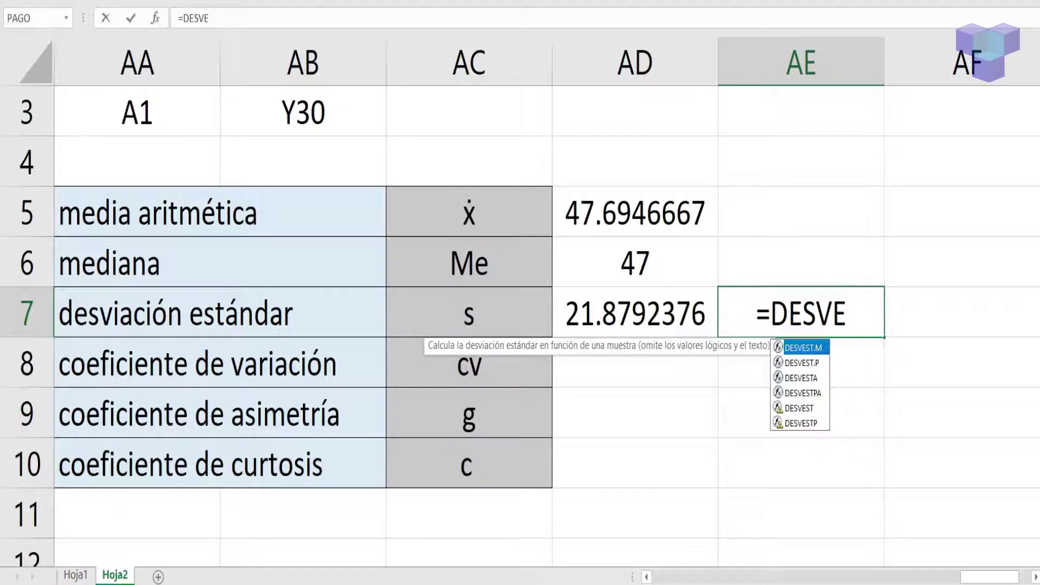
key("Down")
key("Down")
key("Down")
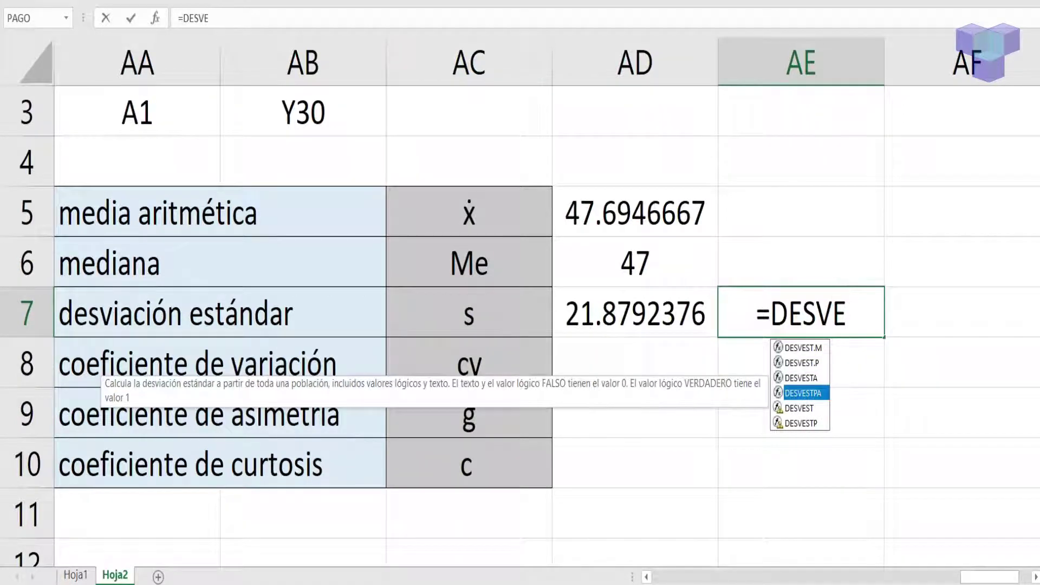
key("Tab")
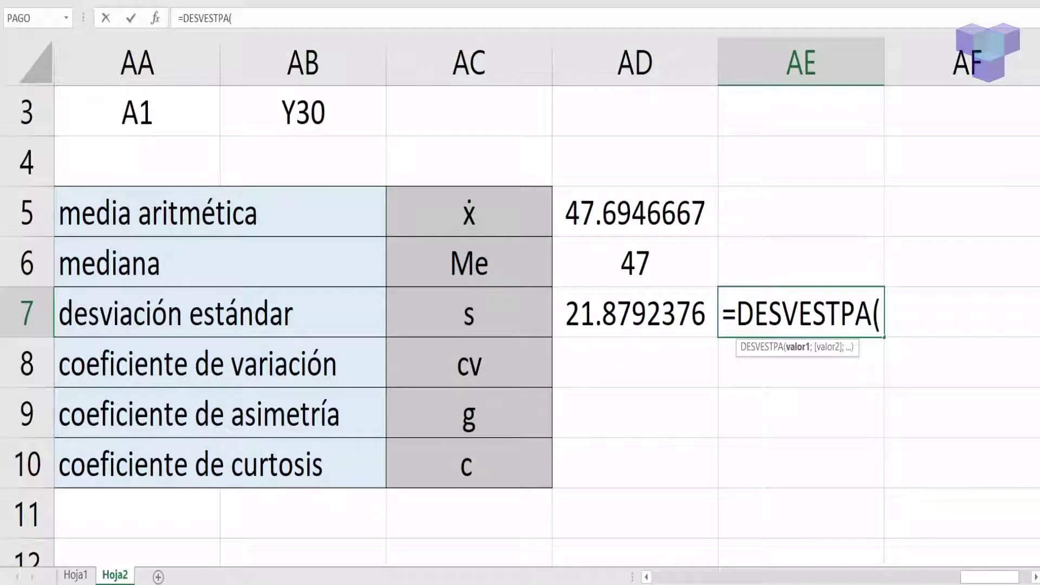
type("A1")
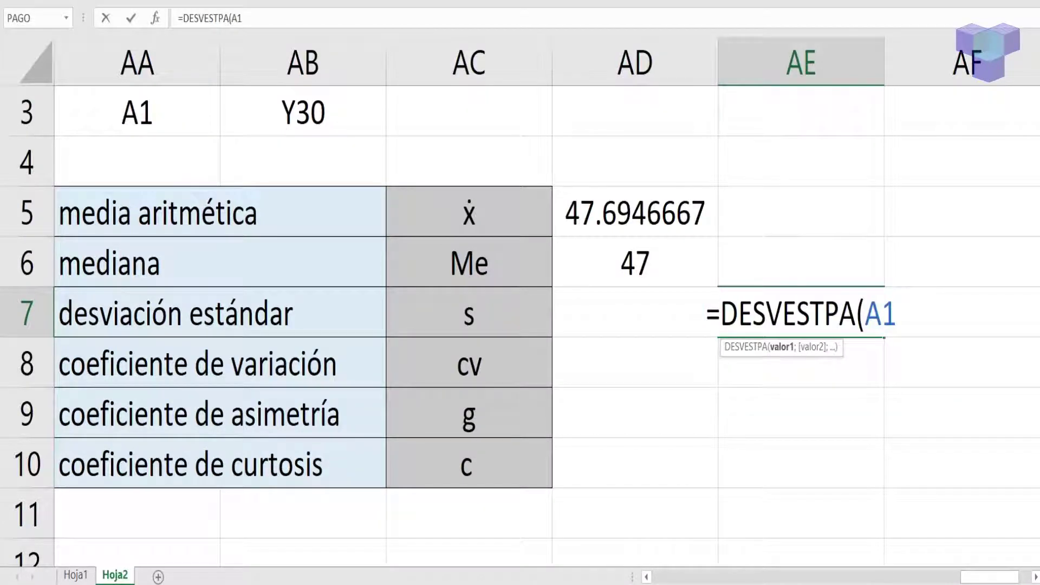
type(":Y30)")
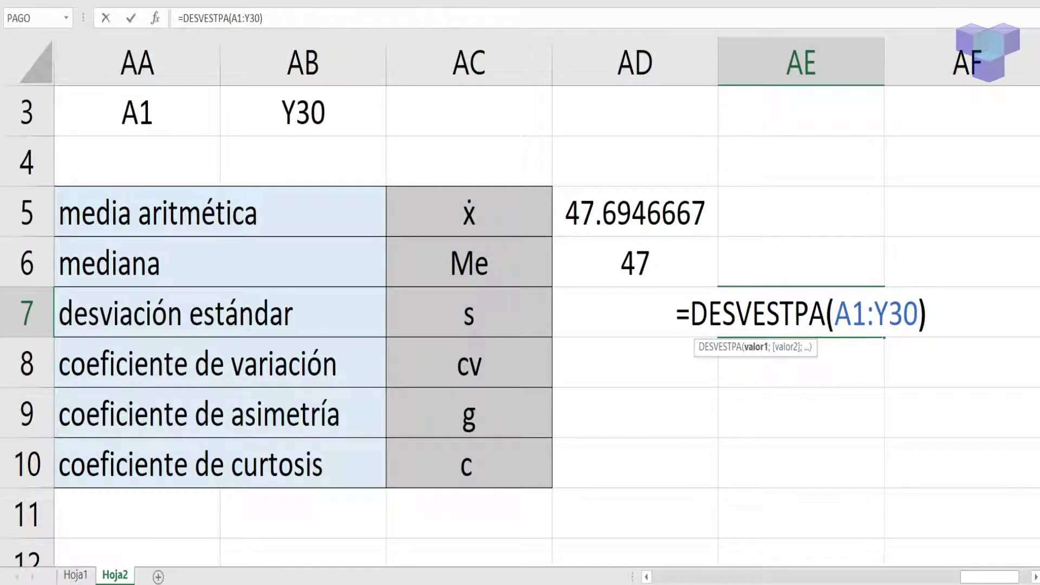
key("Return")
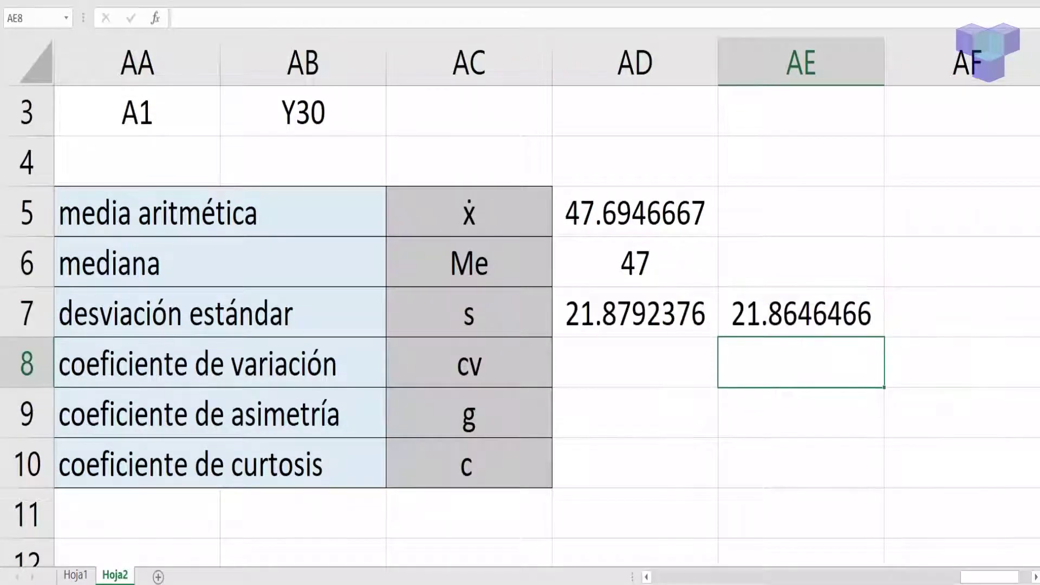
left_click(801, 313)
left_click(635, 313)
left_click(801, 313)
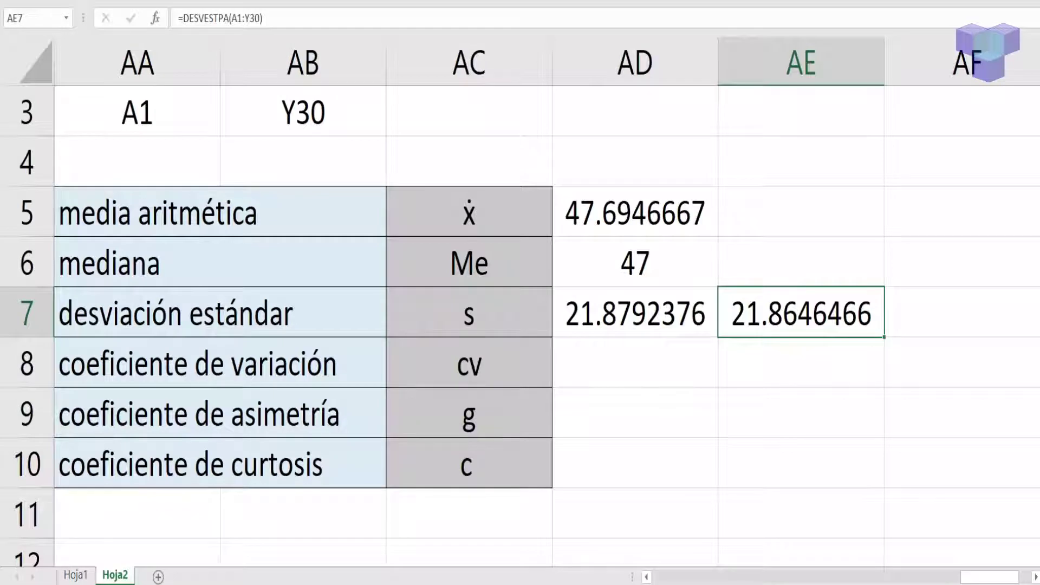
- Calculate the coefficient of variation as a percentage in cell AD8 with =AD7/AD5*100
left_click(635, 362)
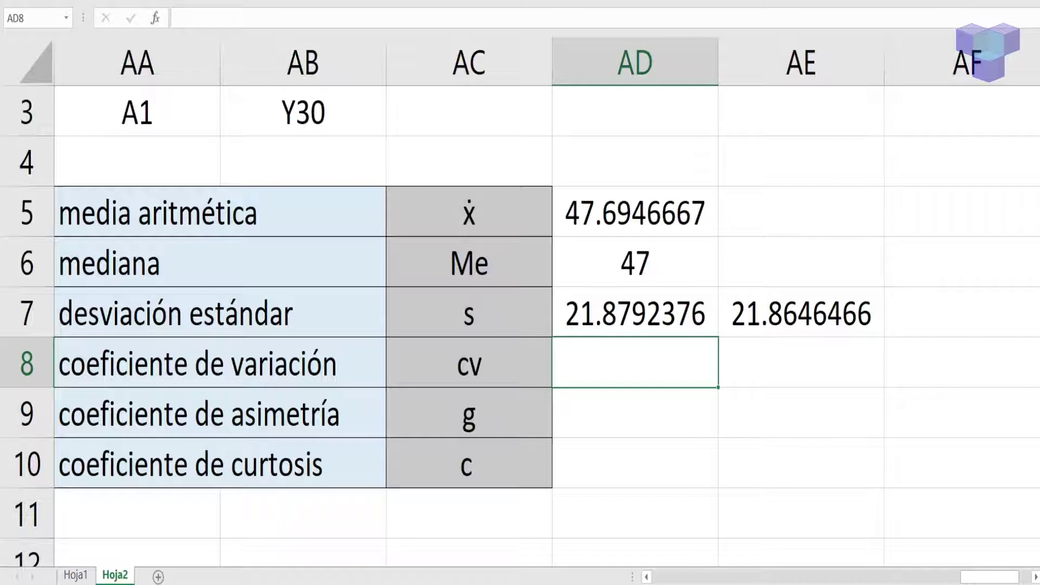
type("=")
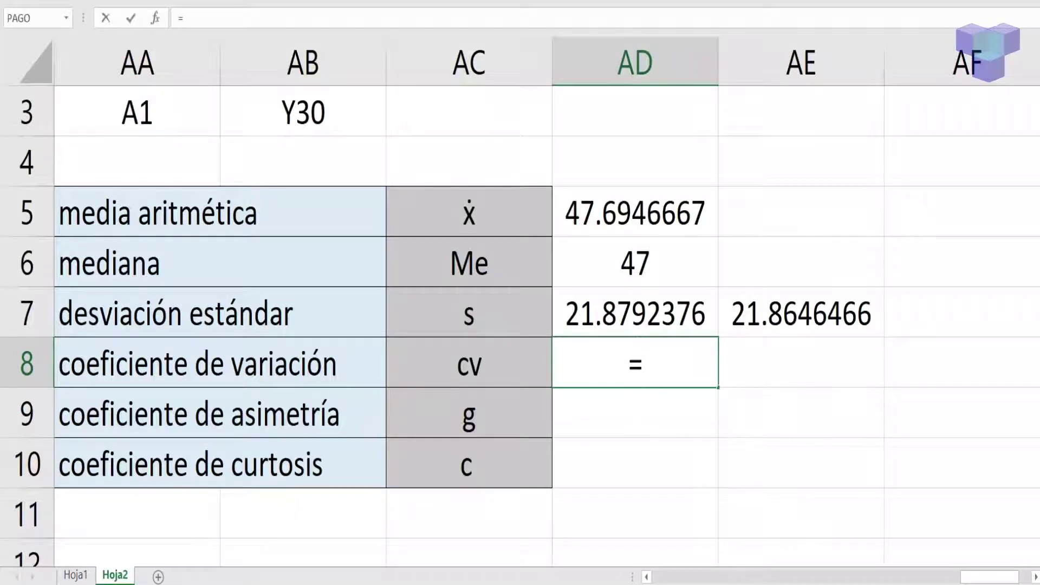
left_click(635, 313)
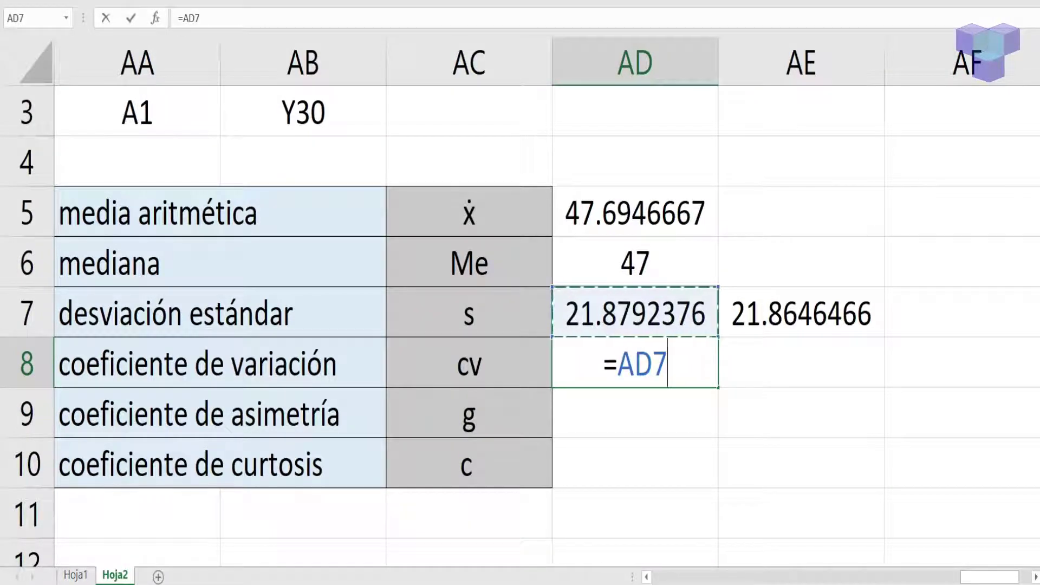
type("/")
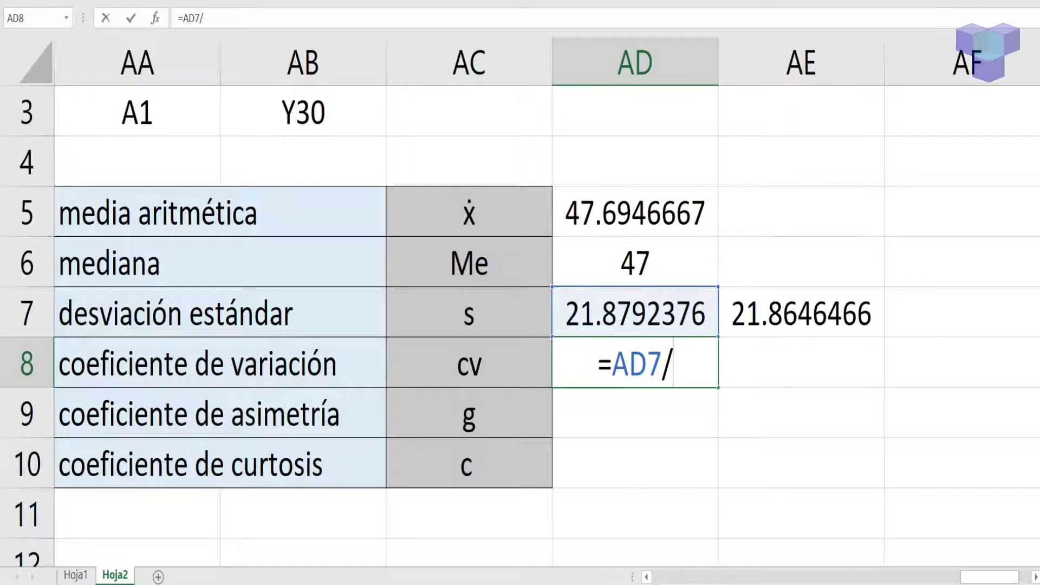
left_click(635, 212)
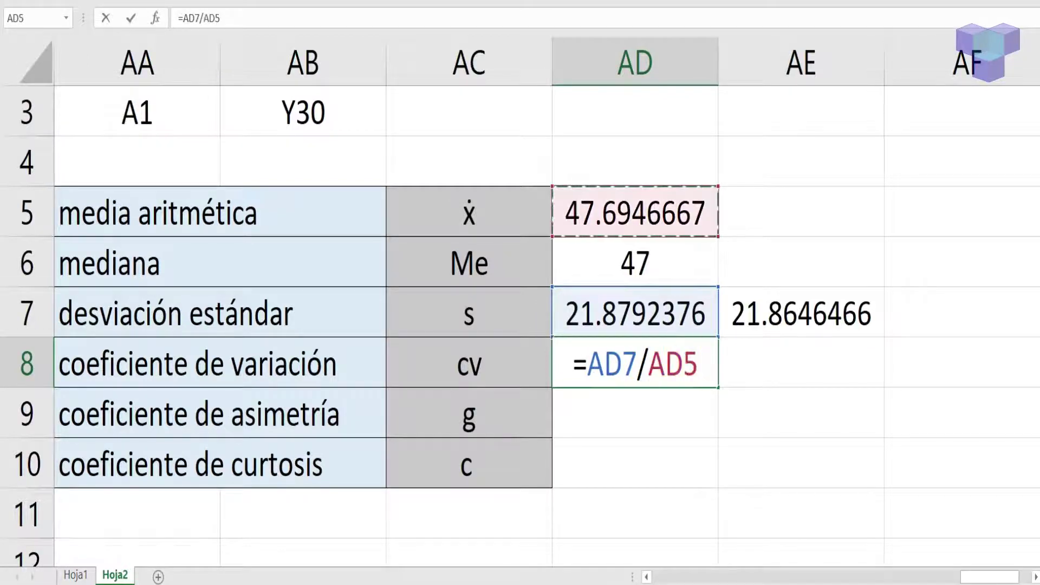
type("*100")
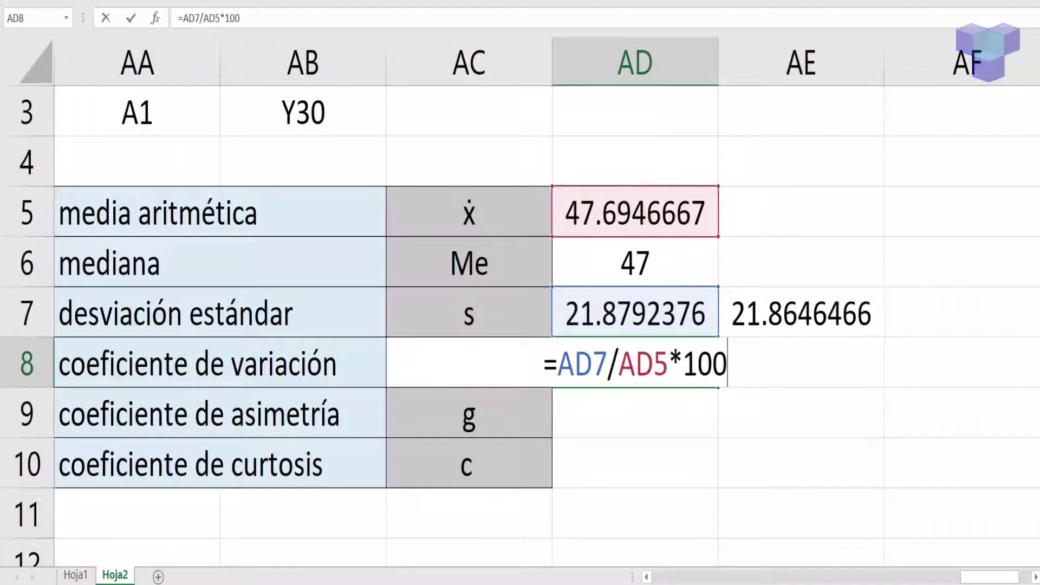
key("Return")
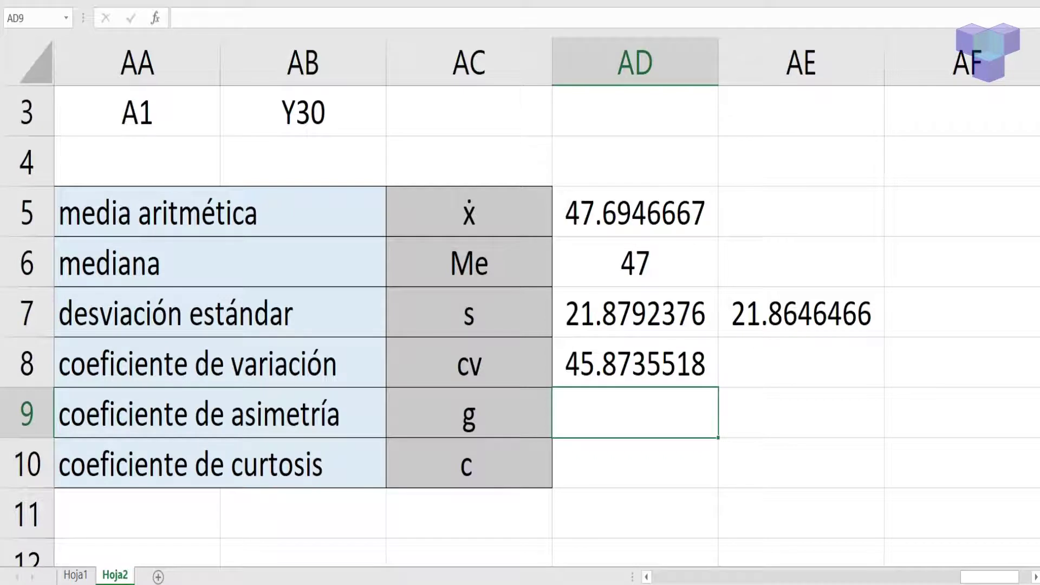
- Calculate the skewness coefficient of the data in cell AD9 with =COEFICIENTE.ASIMETRIA(A1:Y30)
type("=COEF")
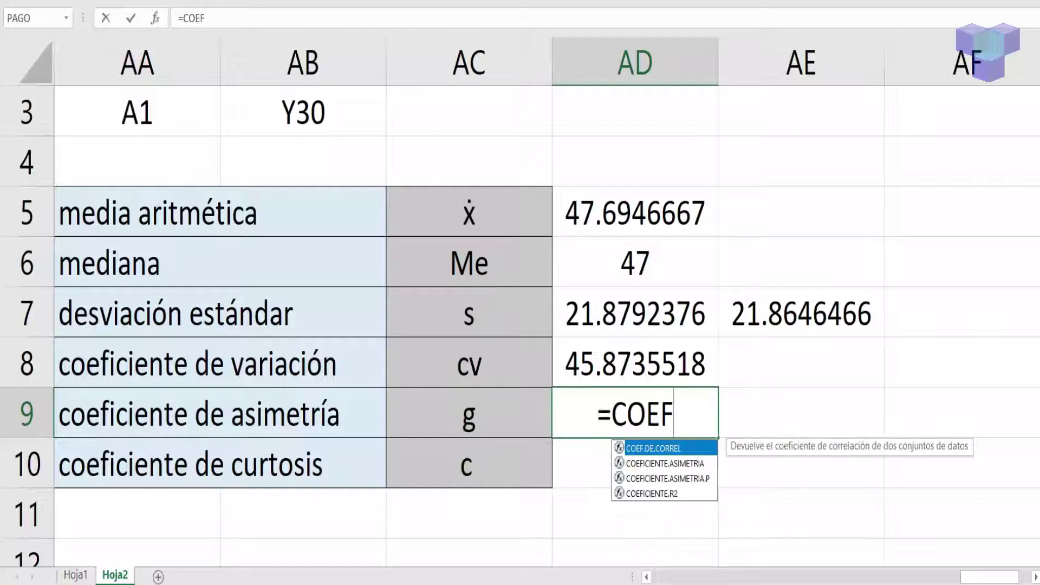
key("Down")
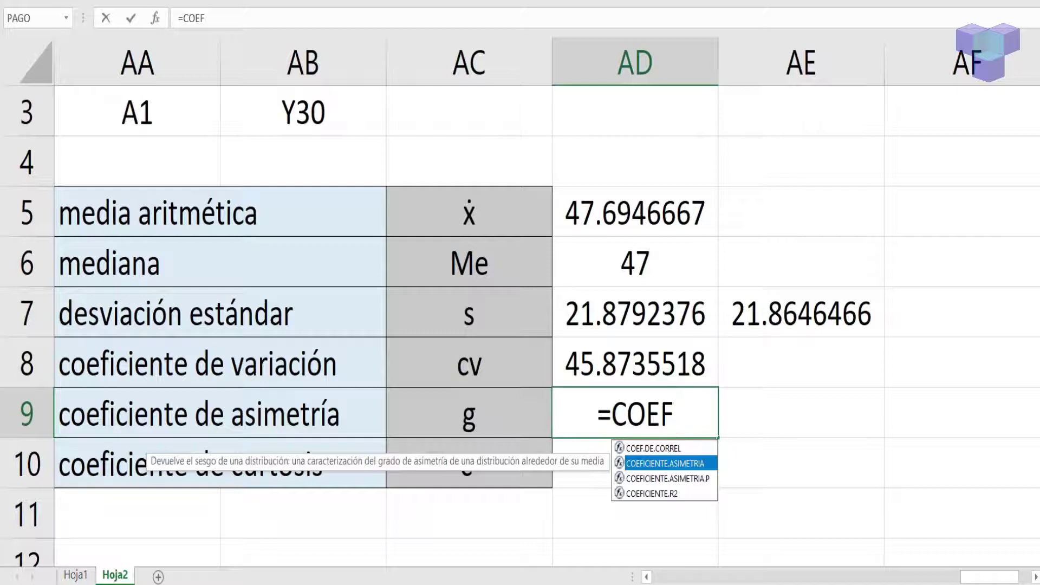
key("Tab")
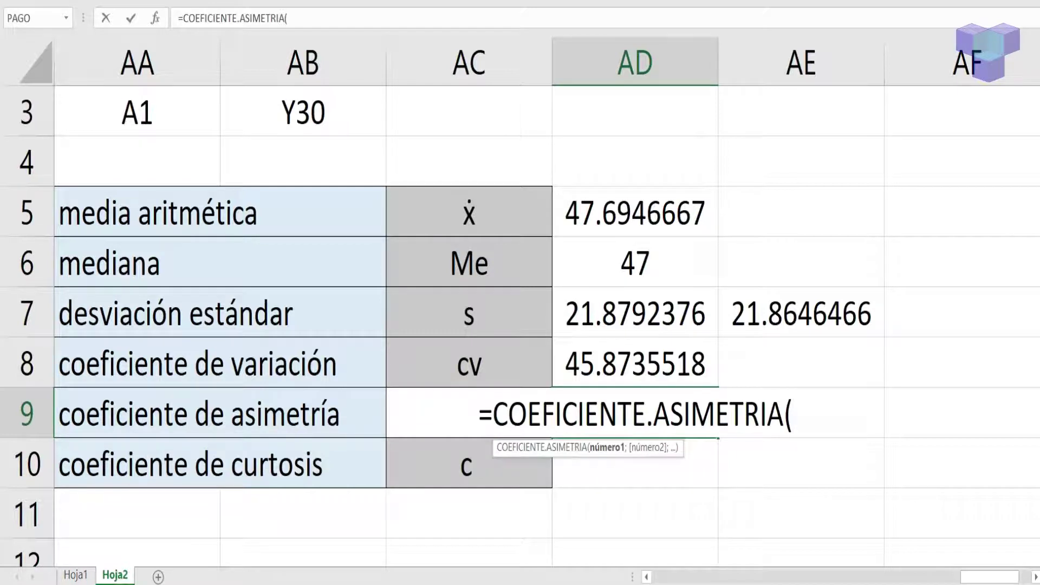
type("A1")
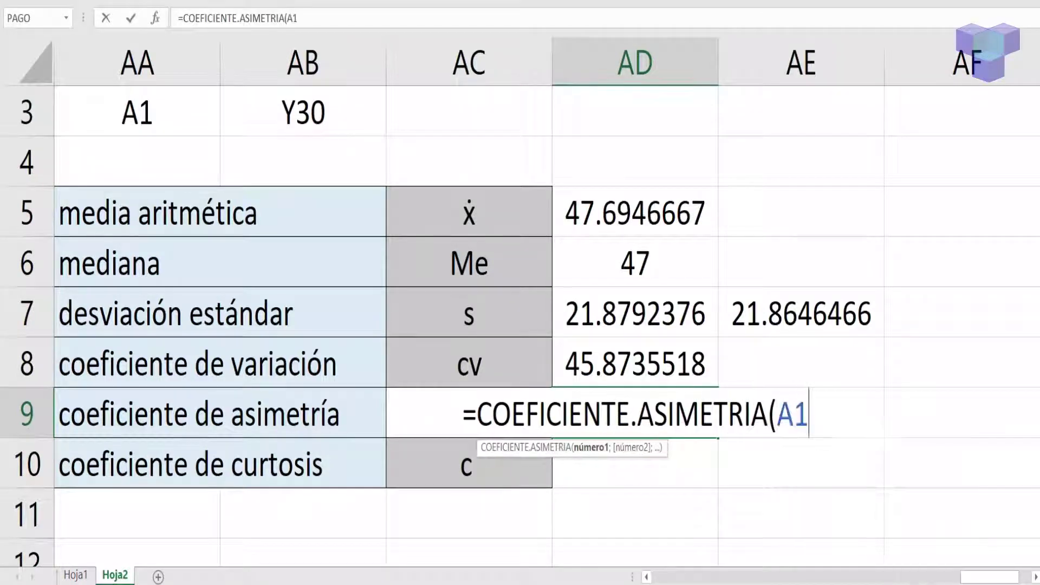
type(":Y30")
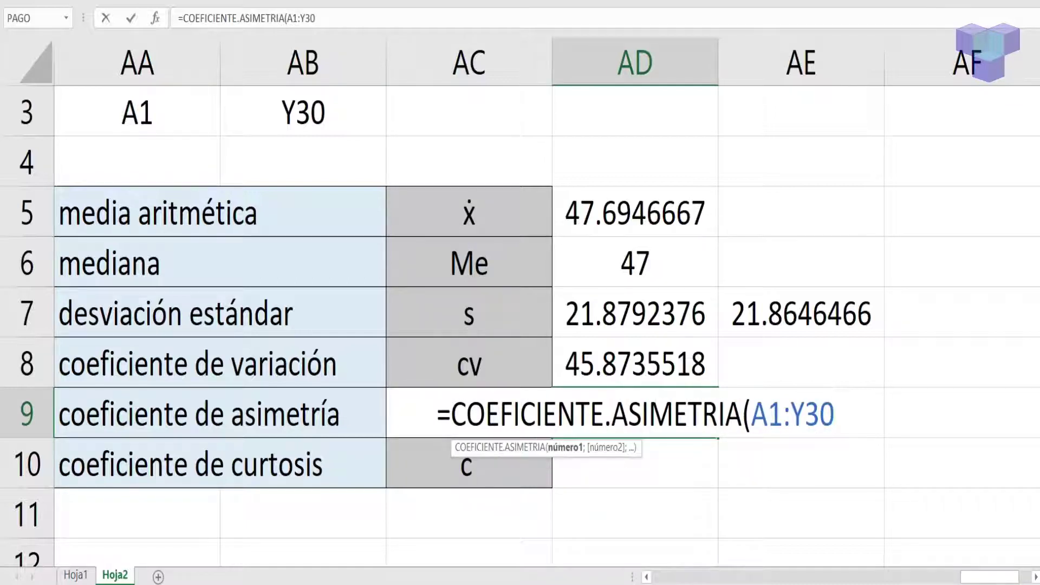
type(")")
key("ctrl+Return")
- Calculate the kurtosis coefficient of the data in cell AD10 with =CURTOSIS(A1:Y30)
left_click(635, 464)
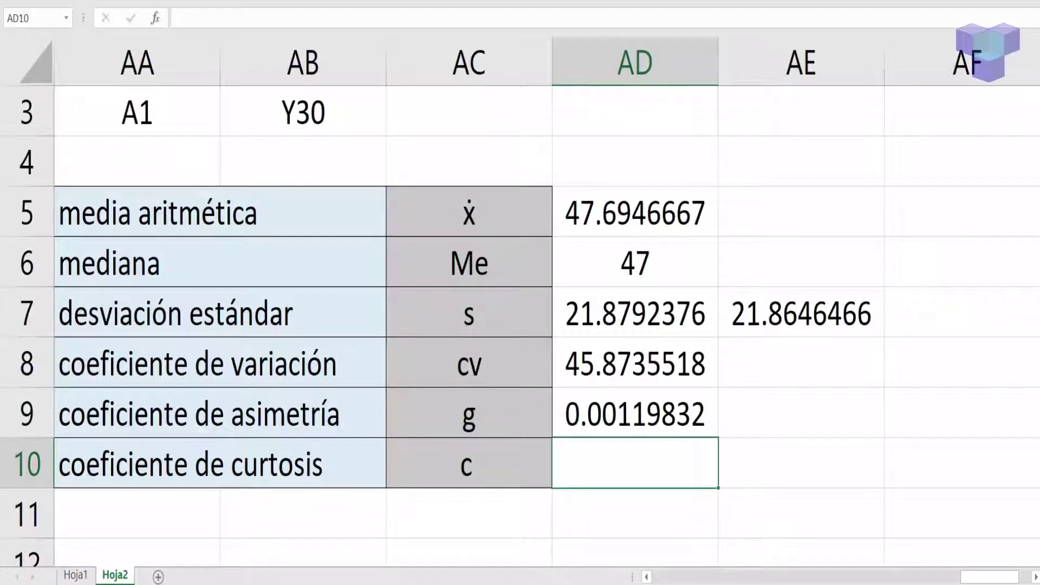
type("=")
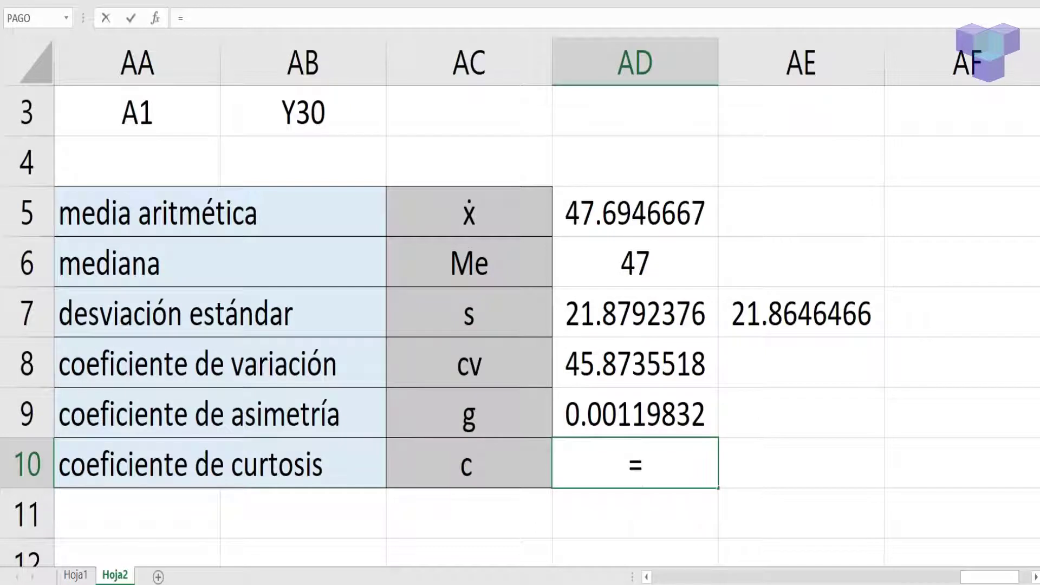
type("CURTOSIS")
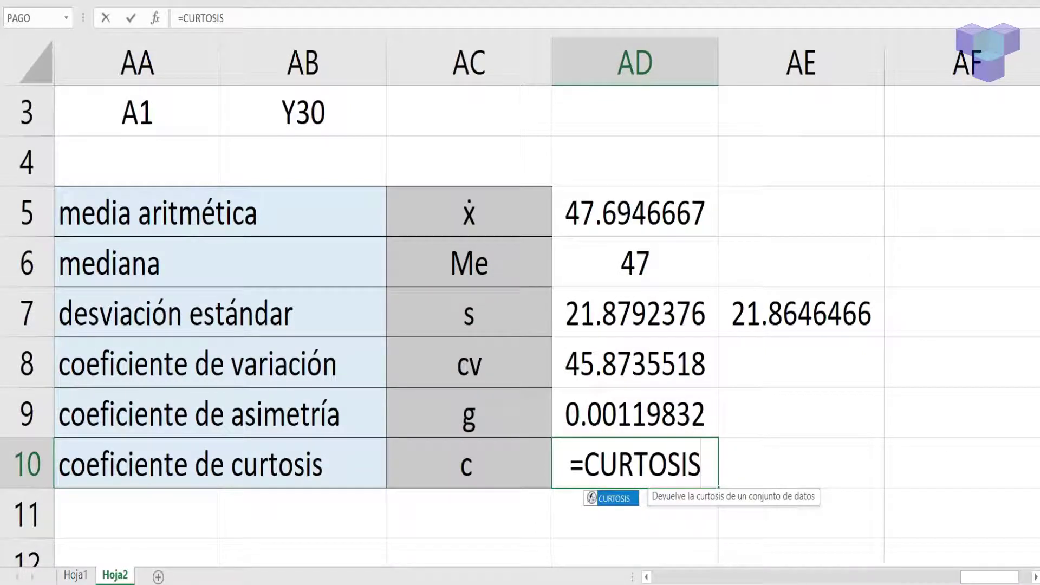
type("(")
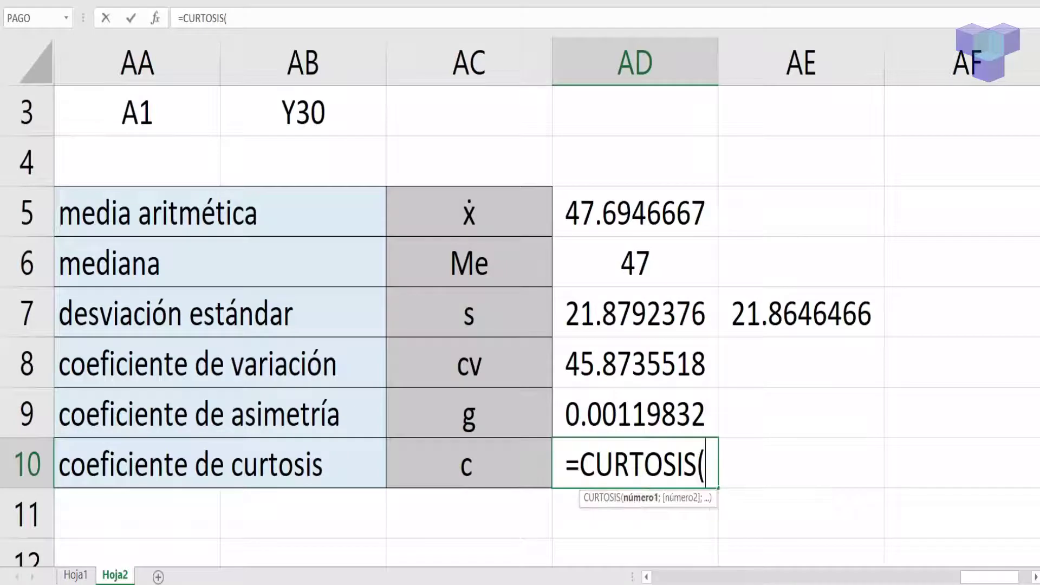
type("A1")
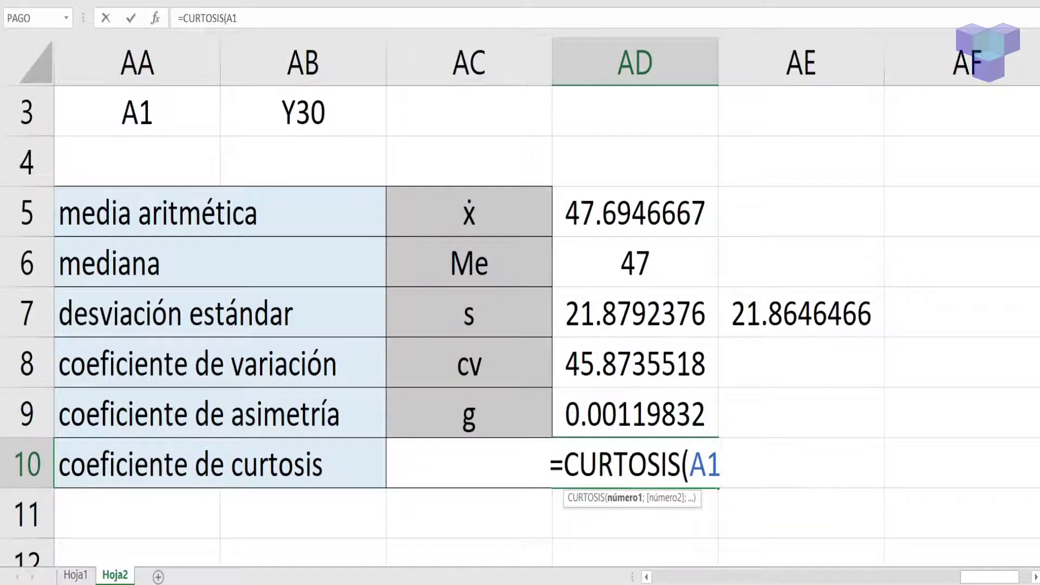
type(":")
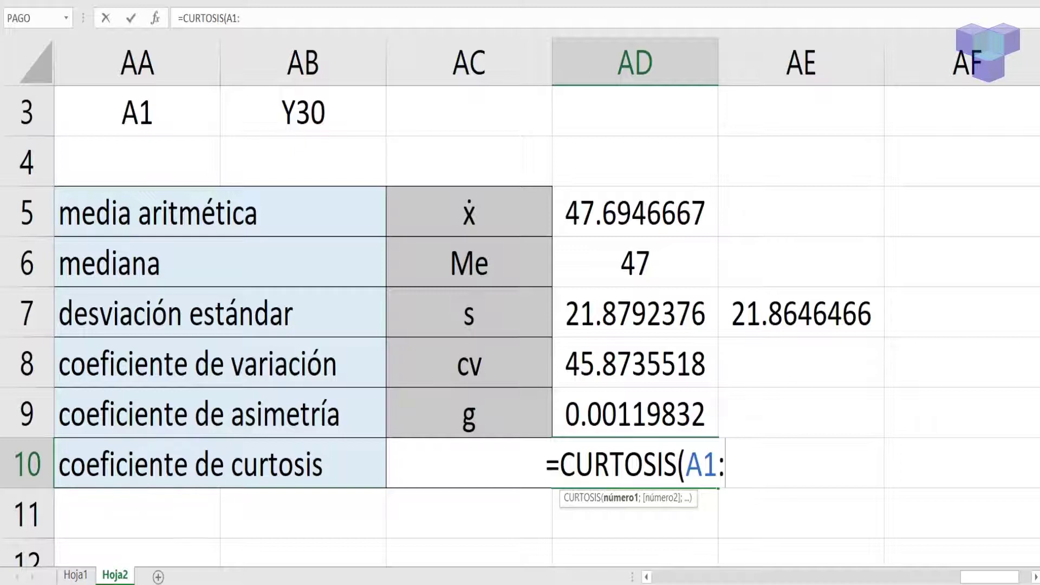
type("Y30)")
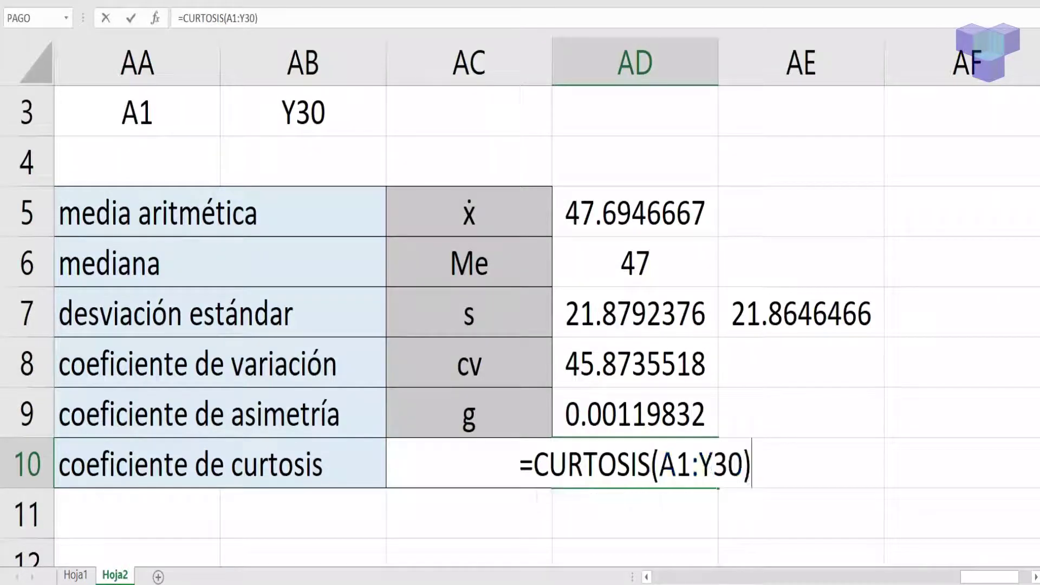
key("Return")
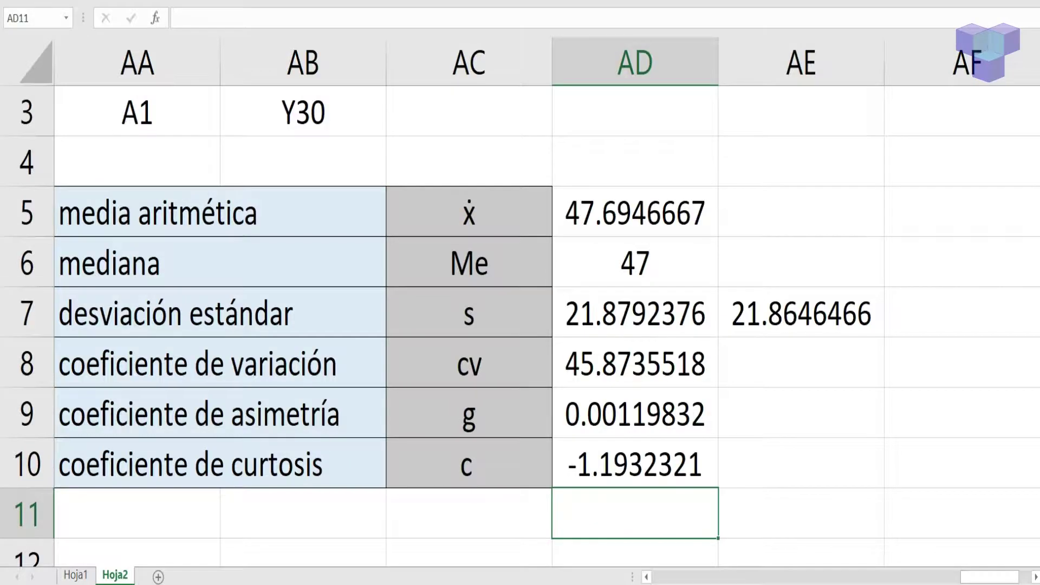
- Label cell AA14 as MODA, below the statistics table
scroll(520, 304, "down", 5)
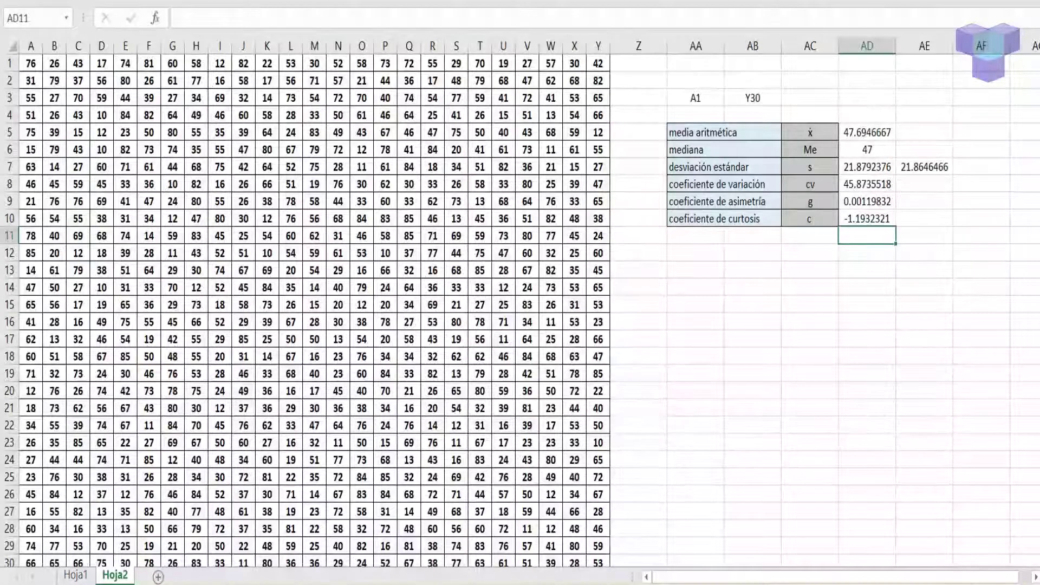
left_click(696, 287)
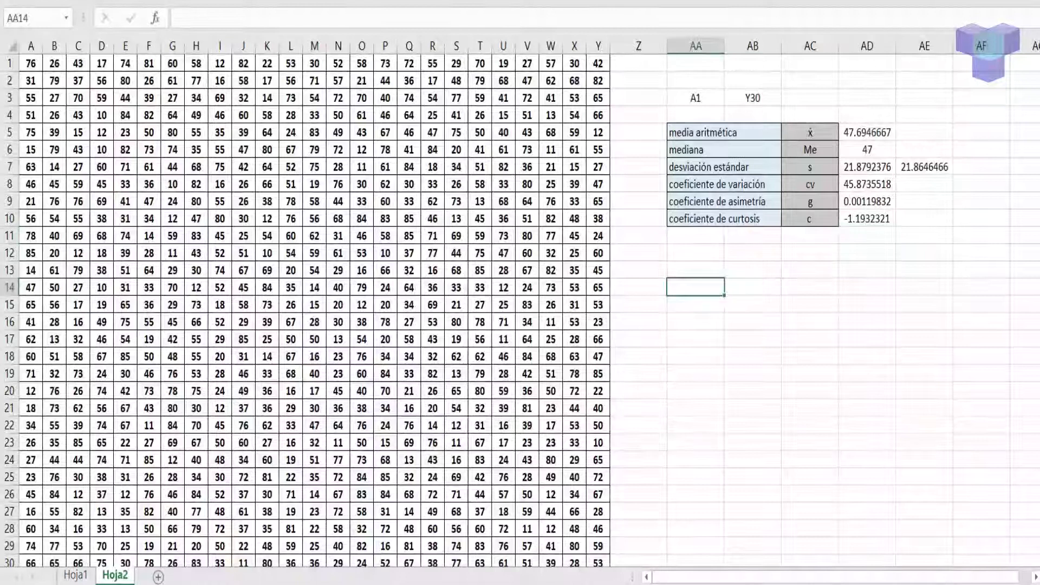
type("MODA")
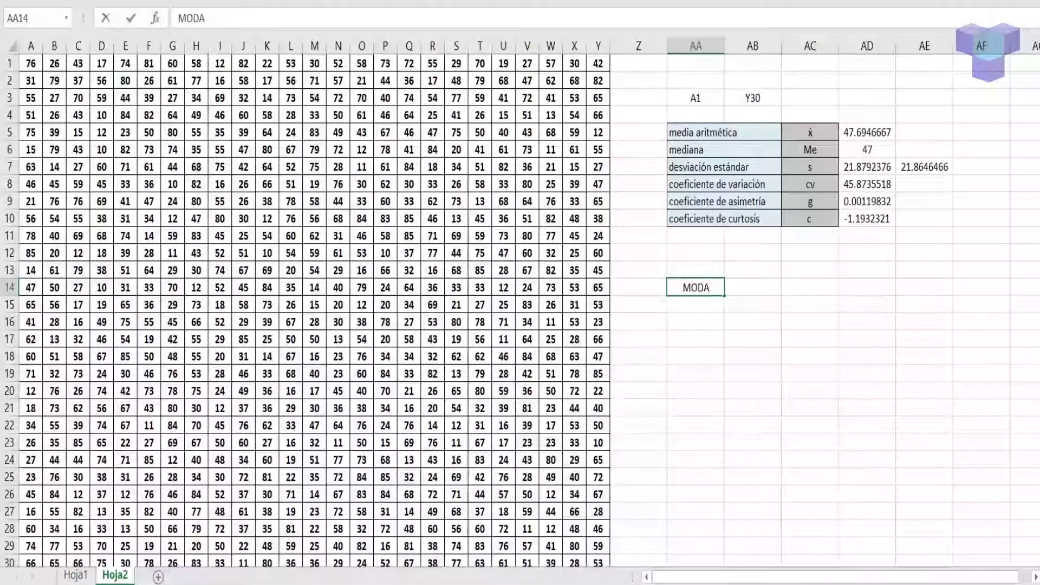
key("Tab")
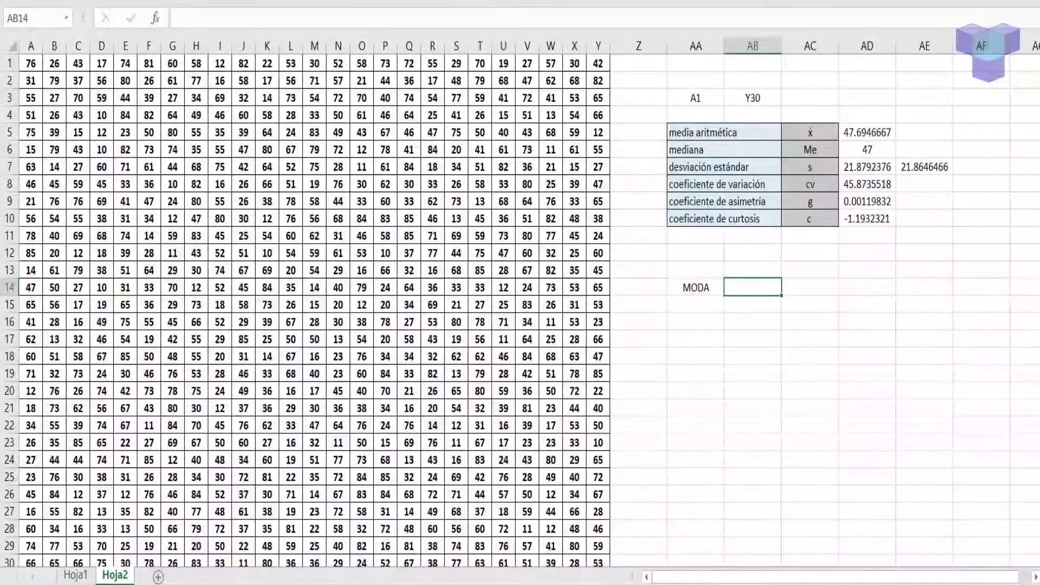
- Calculate the modes of the data in cells AB14:AB16 with the array formula =MODA.VARIOS(A1:Y30)
scroll(520, 303, "up", 5)
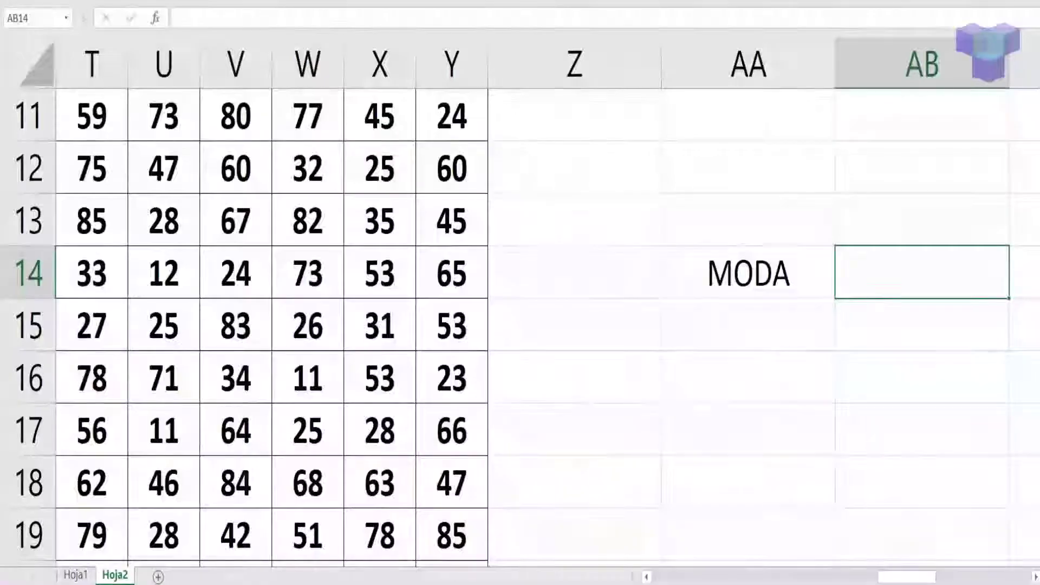
scroll(521, 303, "right", 3)
scroll(520, 304, "right", 1)
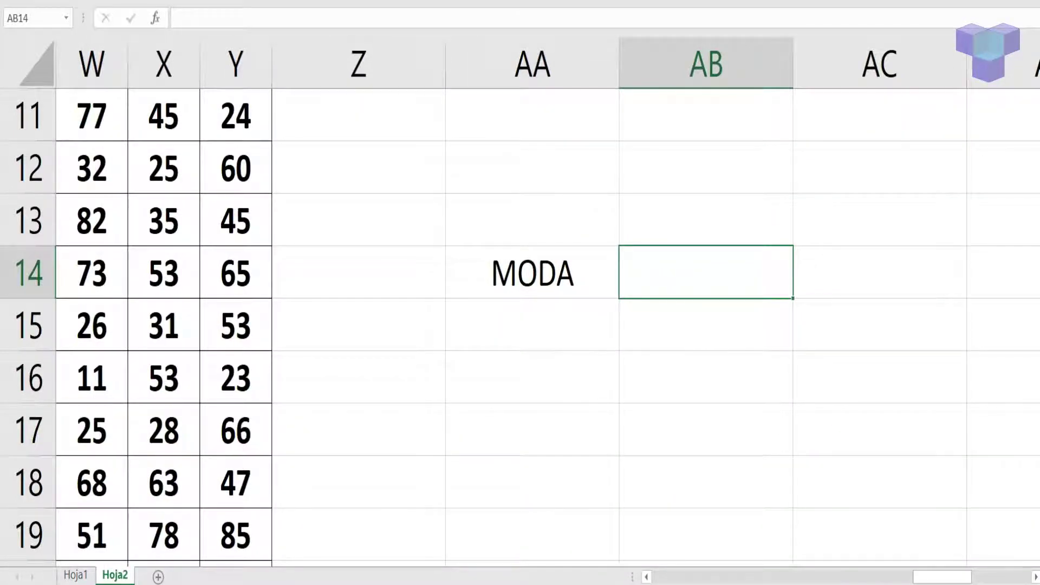
left_click_drag(704, 271, 705, 379)
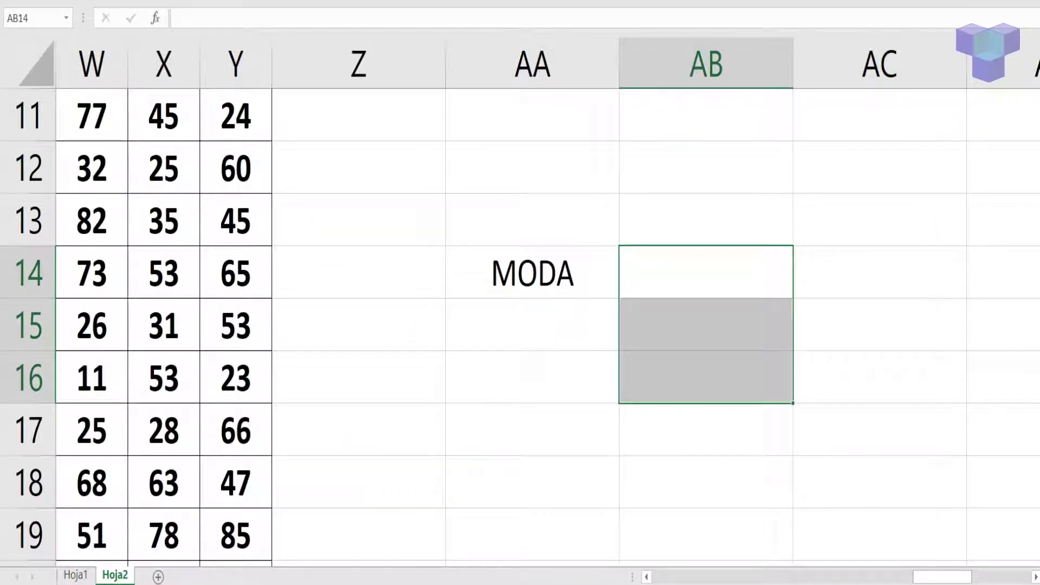
type("=MODA")
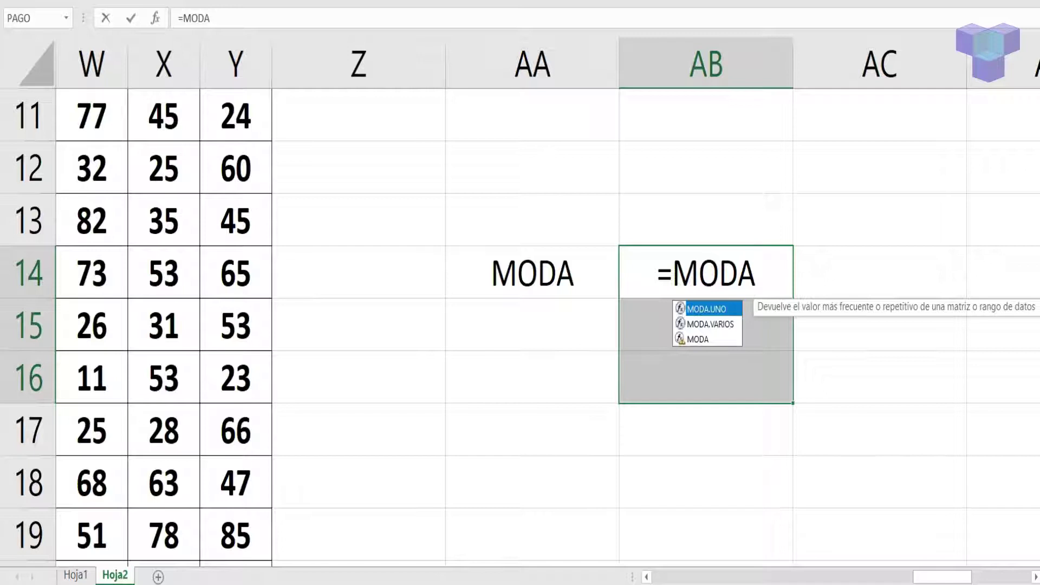
key("Down")
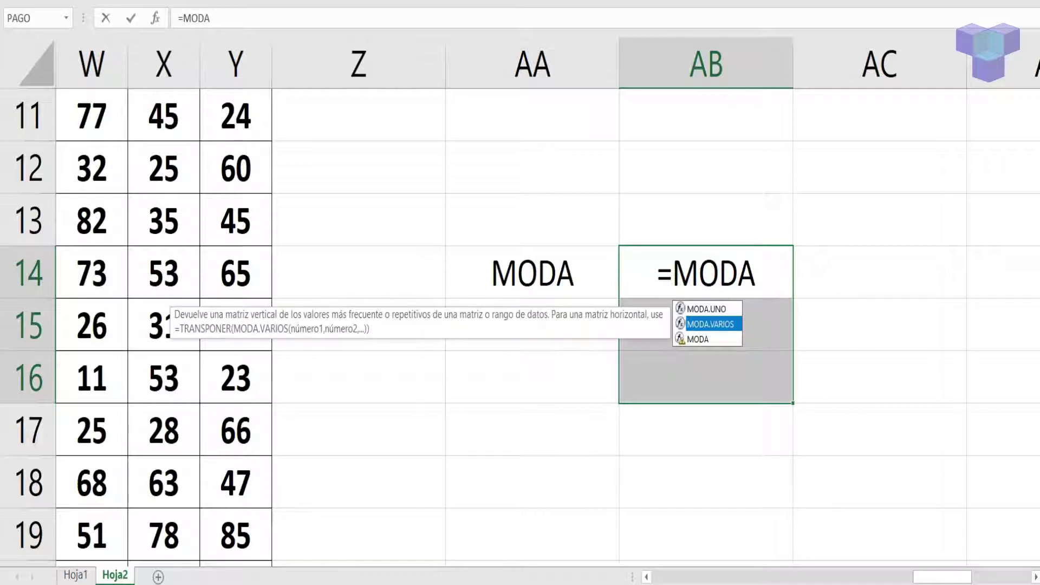
key("Tab")
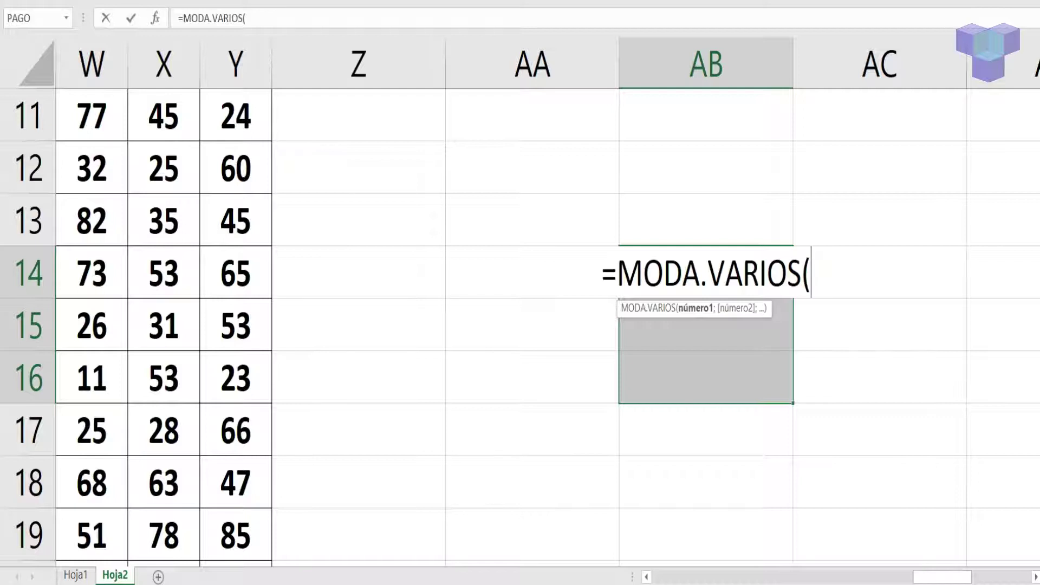
type("A1")
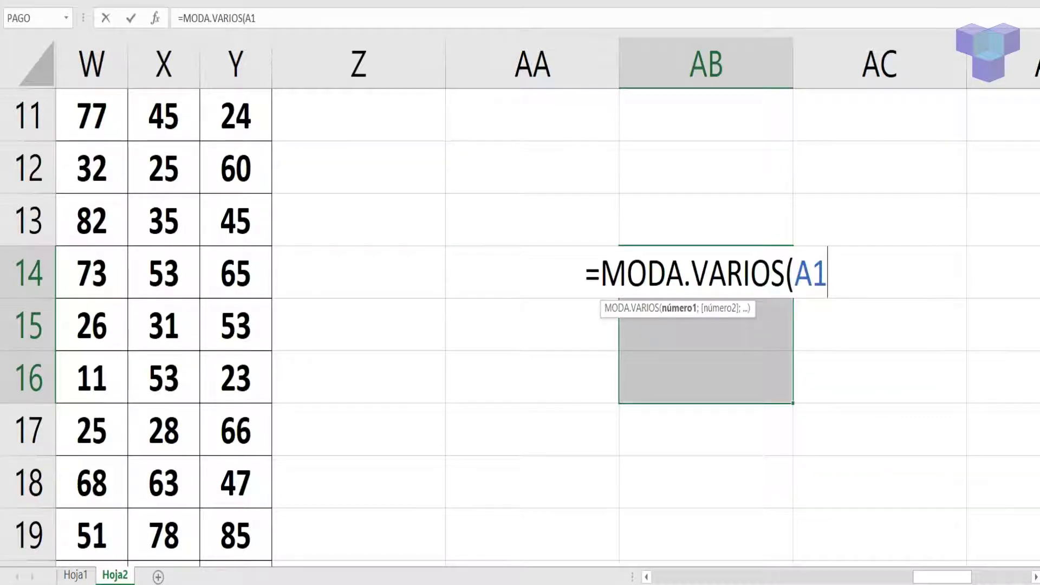
type(":Y30)")
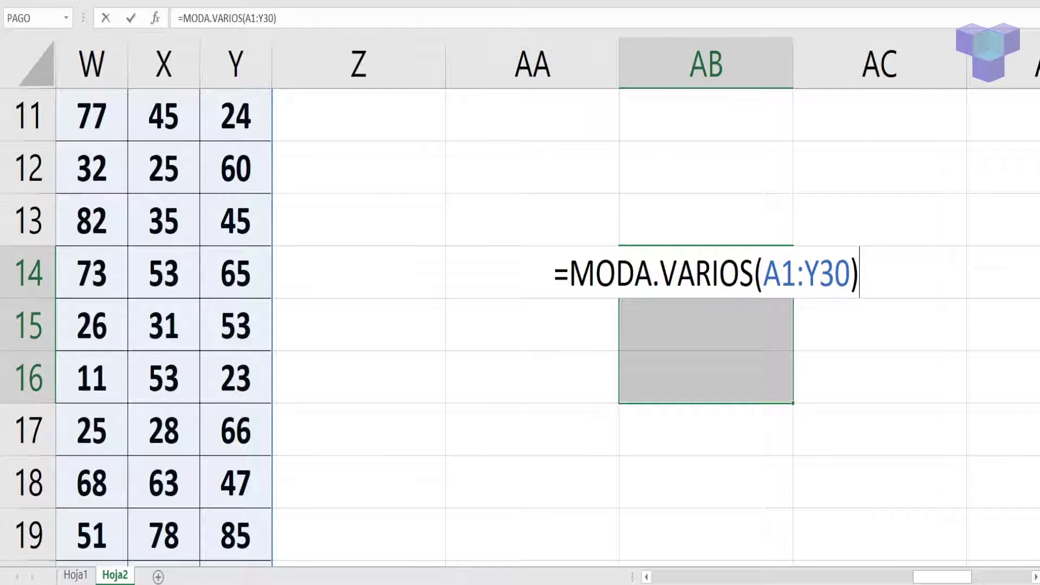
key("ctrl+shift+Return")
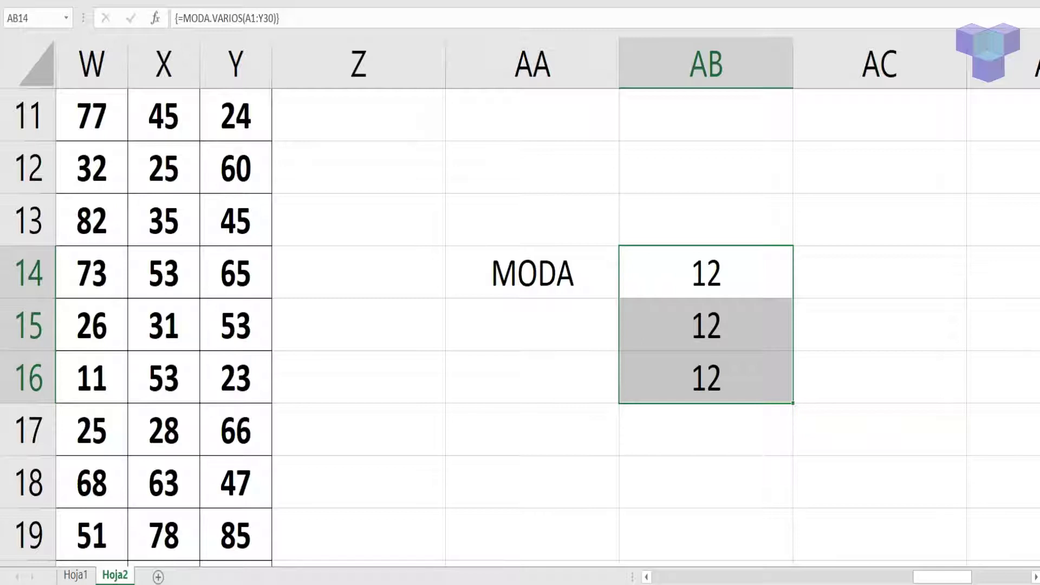
scroll(520, 304, "down", 5)
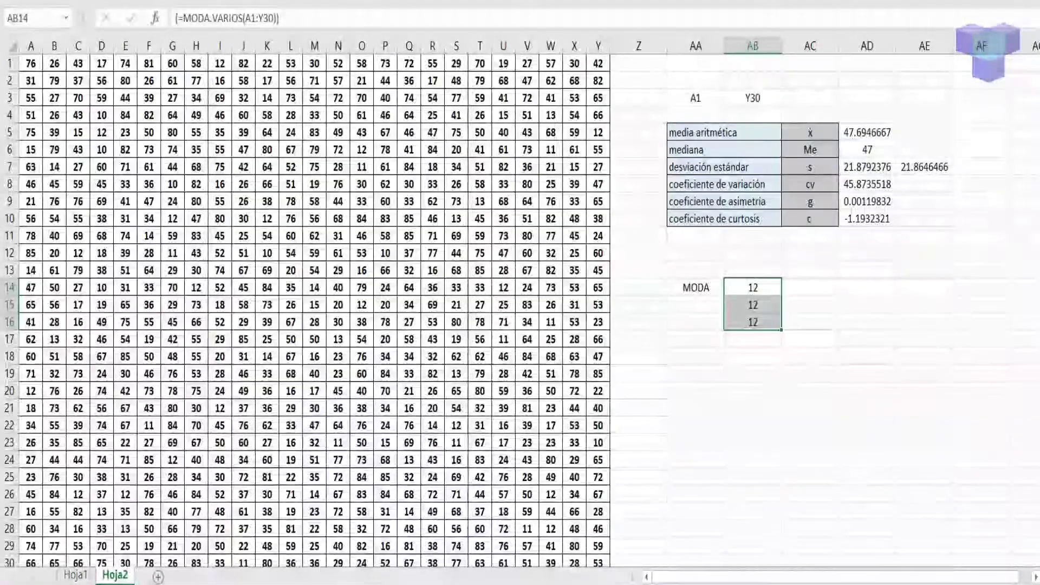
scroll(521, 304, "down", 2)
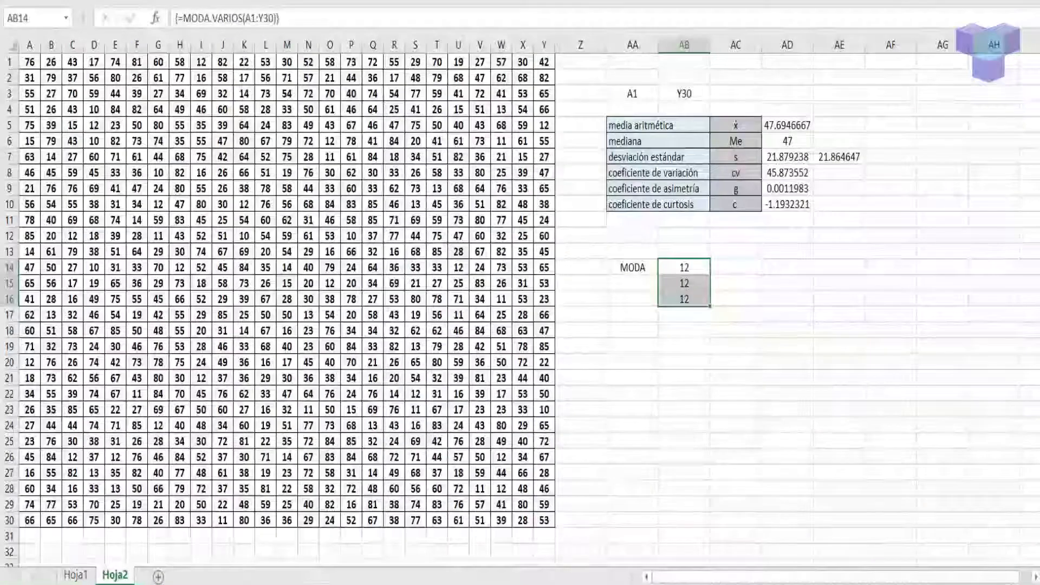
left_click_drag(30, 62, 553, 523)
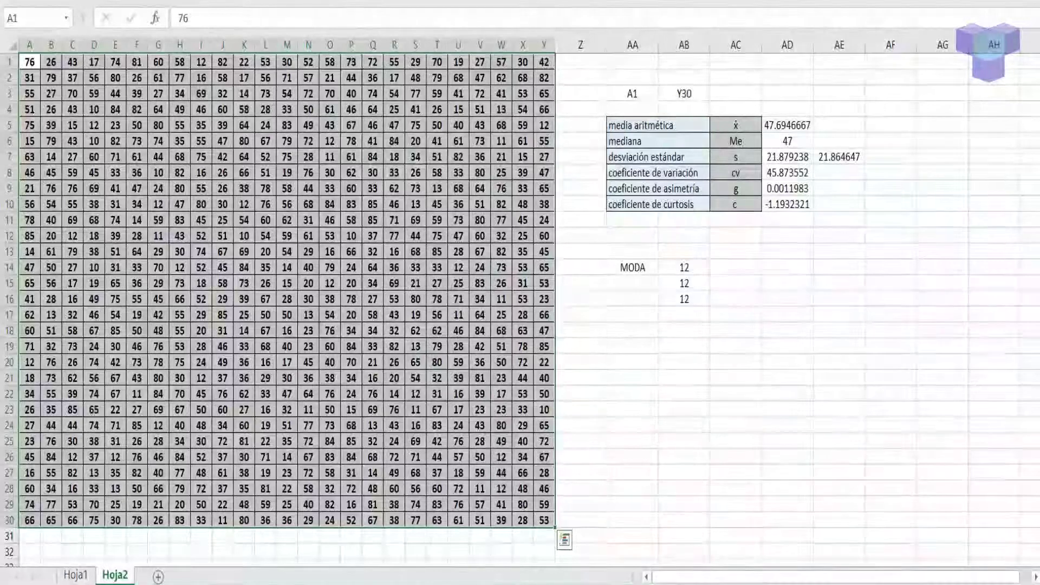
- Fill the statistics results in cells AD5:AD10 with standard yellow
left_click_drag(787, 125, 787, 204)
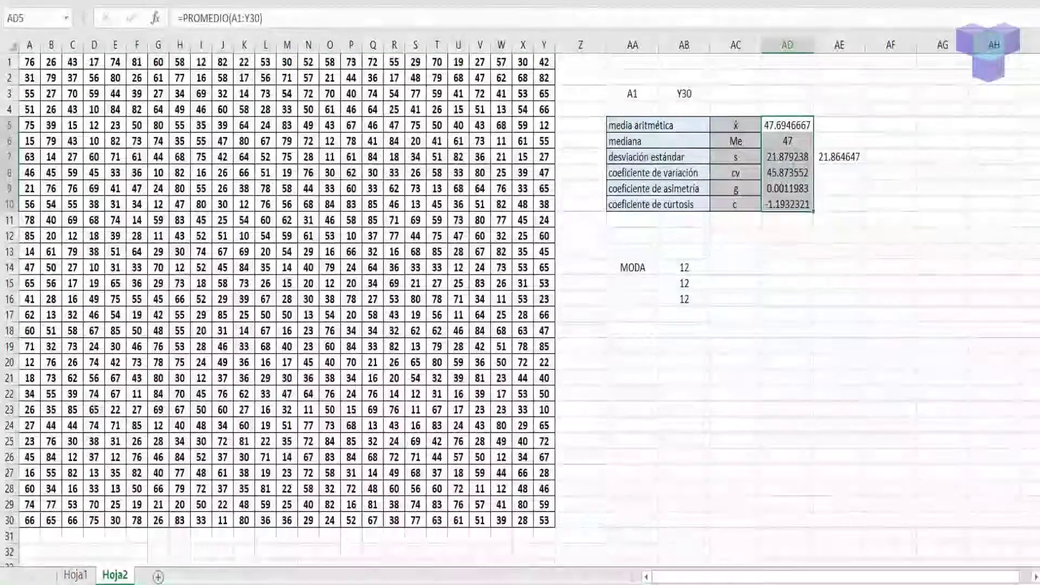
key("alt+h")
key("h")
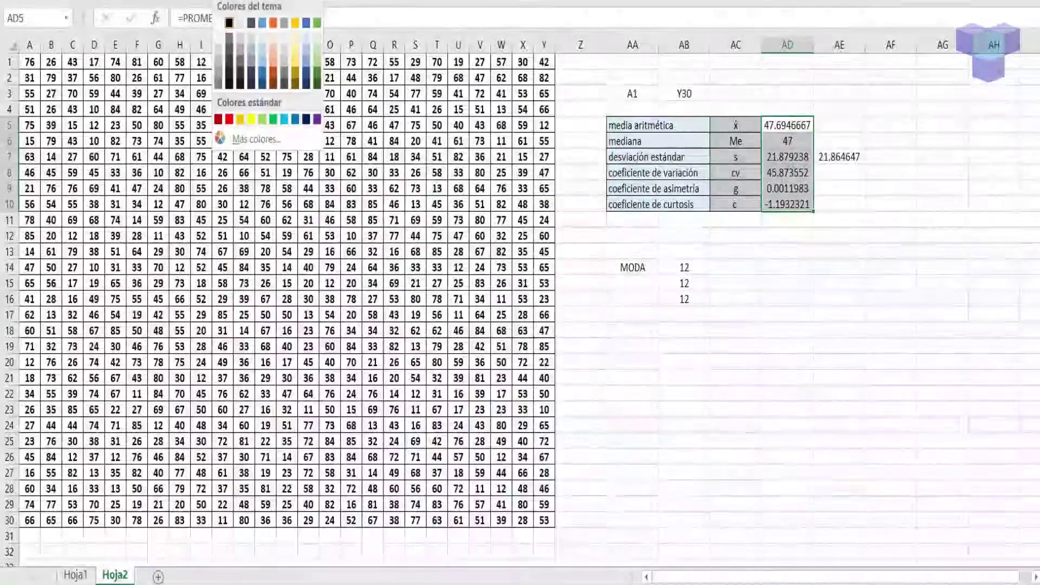
key("Right")
key("Right")
key("Right")
key("Right")
key("Right")
key("Down")
key("Left")
key("Left")
key("Down")
key("Down")
key("Down")
key("Down")
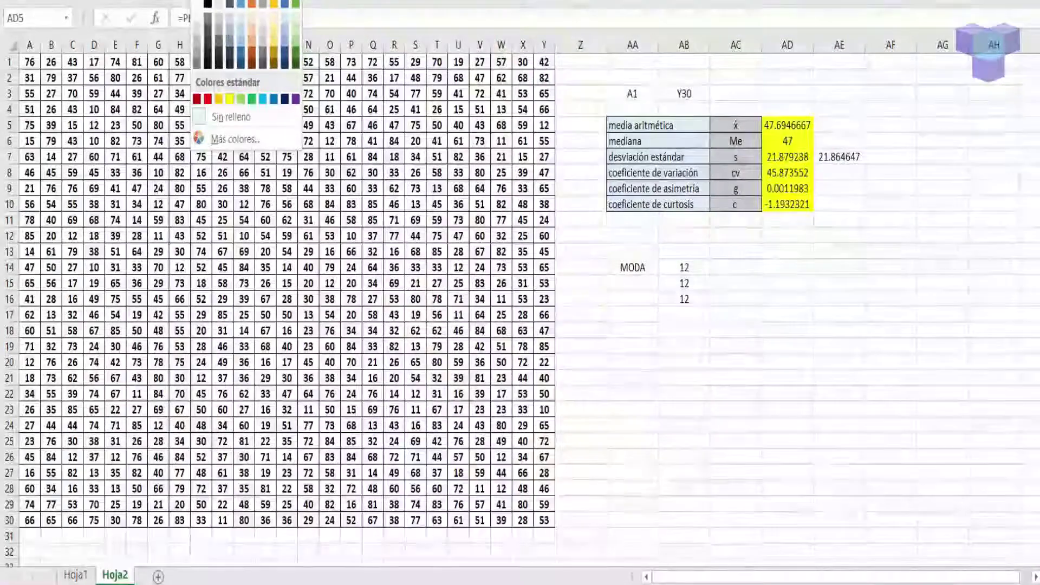
key("Return")
left_click(788, 314)
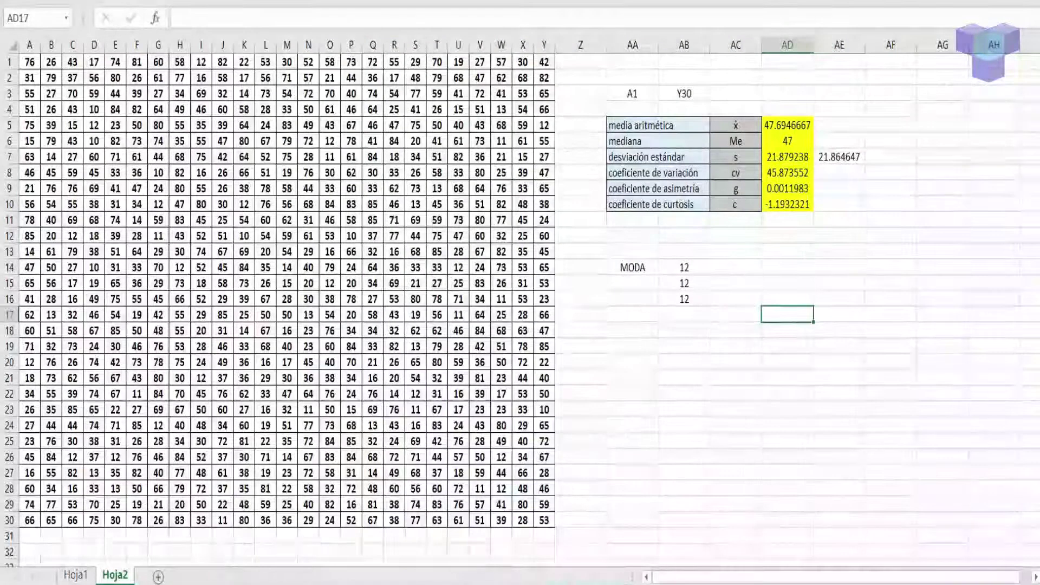